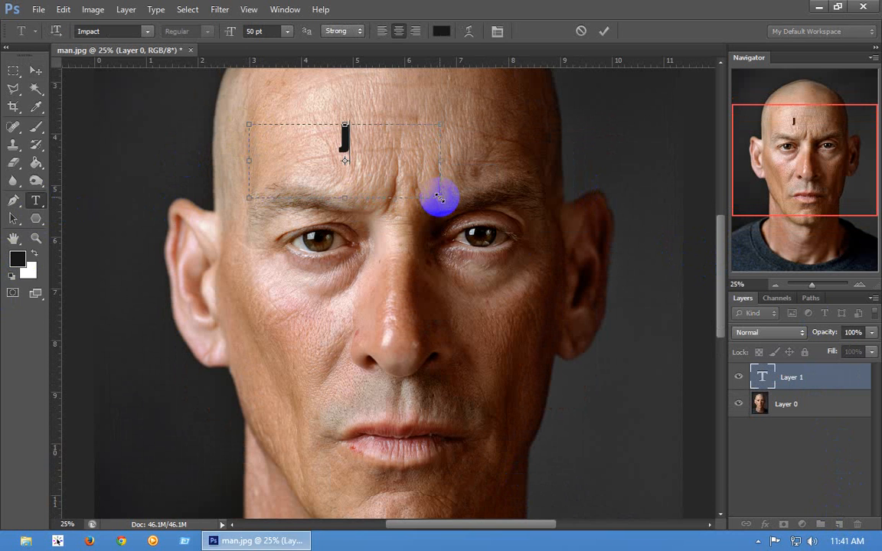
Enter the first name in capitals as text on the forehead and move it off the face.
type("JAMES")
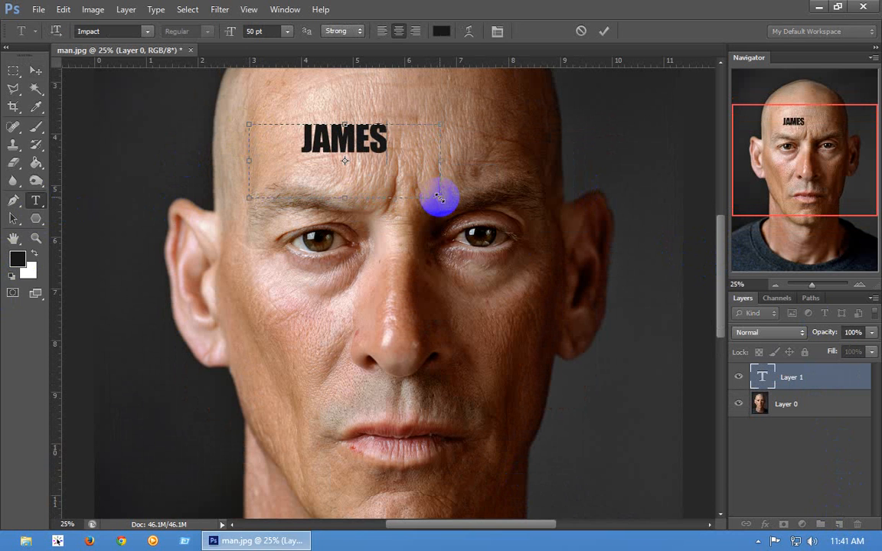
left_click(36, 70)
left_click_drag(337, 148, 456, 237)
Rasterize the text layer and place a copy of it between the eyes, over the bridge of the nose.
right_click(841, 376)
left_click(736, 143)
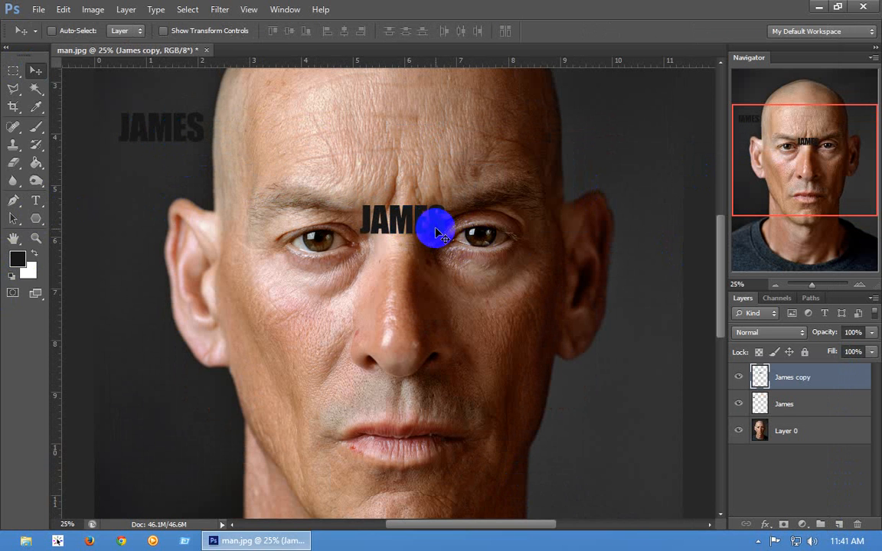
Warp the copy between the eyes by pulling both lower corners inward and lowering its upper-left corner.
key("ctrl+t")
right_click(433, 222)
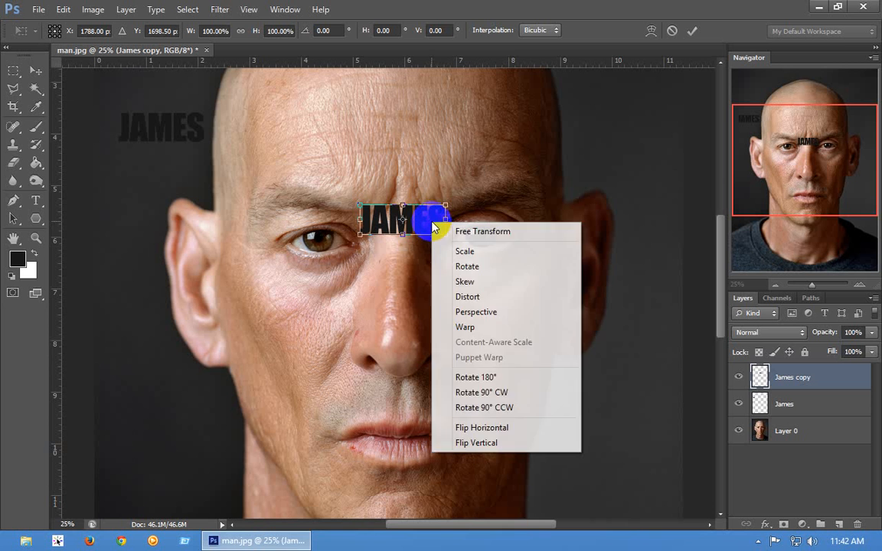
left_click(464, 327)
left_click_drag(447, 240, 435, 241)
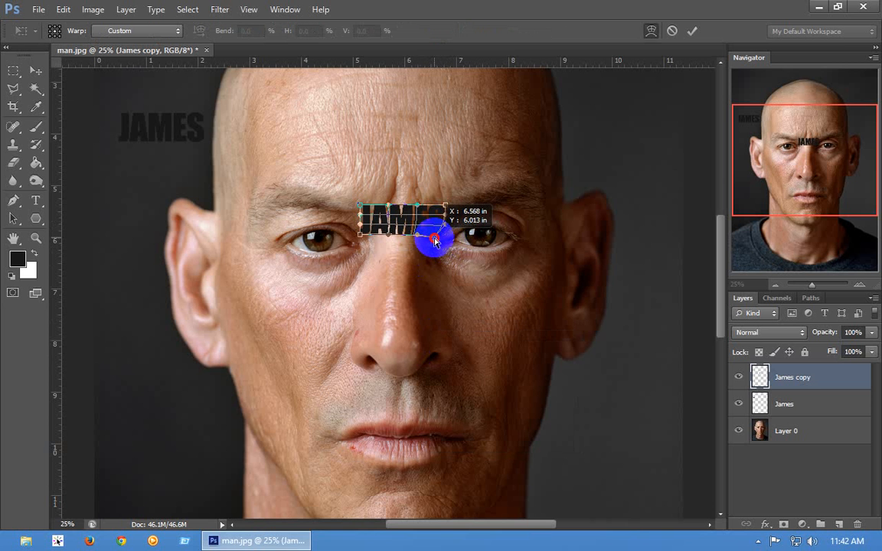
left_click(860, 285)
left_click(860, 284)
left_click_drag(824, 161, 825, 154)
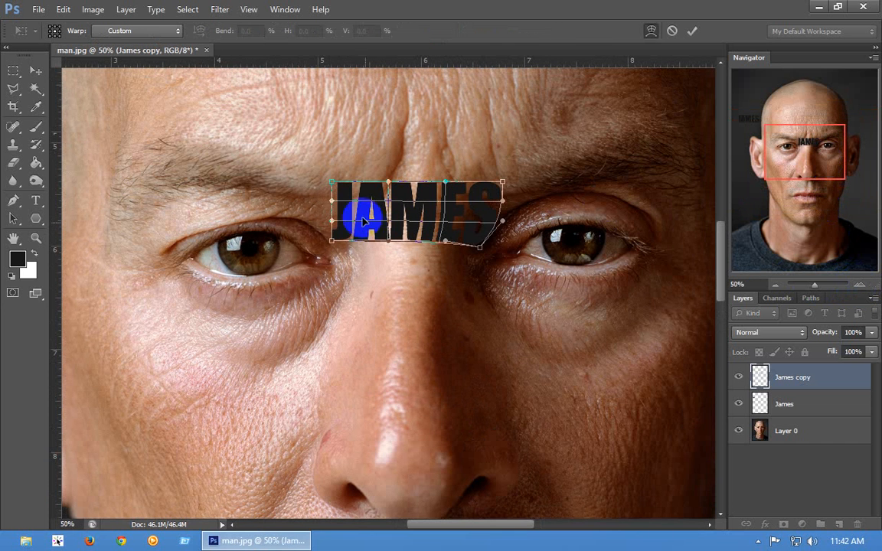
left_click_drag(333, 242, 360, 250)
left_click_drag(331, 184, 323, 196)
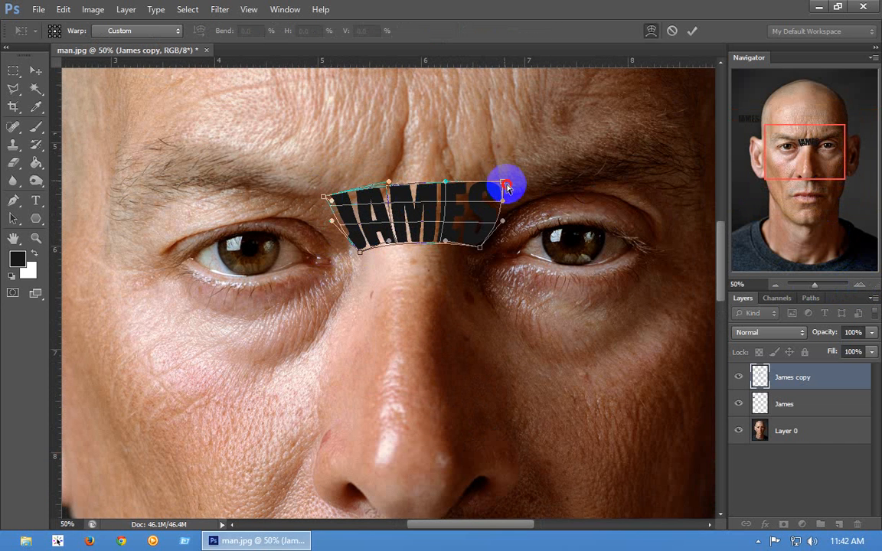
Spread the warp's upper-right corner outward and refine the top curve so the text arches over the nose bridge, and apply the warp.
mouse_move(506, 188)
left_mouse_down()
mouse_move(510, 204)
mouse_move(522, 200)
mouse_move(506, 229)
mouse_move(478, 245)
left_mouse_up()
left_click(393, 197)
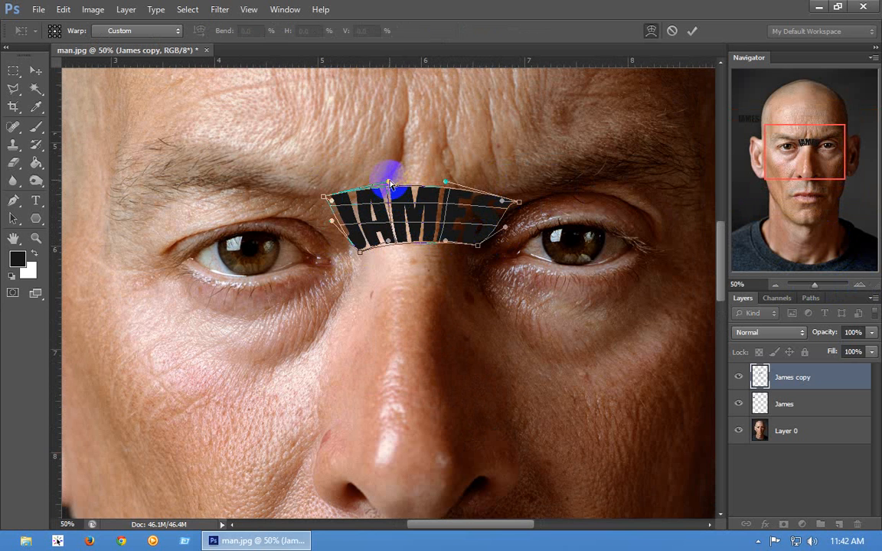
left_click_drag(390, 184, 389, 177)
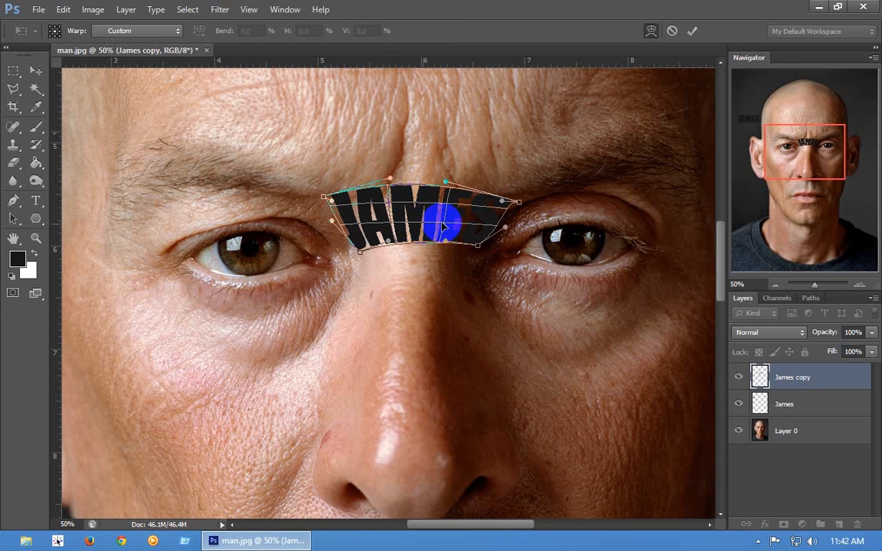
left_click_drag(323, 200, 322, 198)
left_click(487, 238)
mouse_move(487, 238)
left_mouse_down()
mouse_move(445, 232)
mouse_move(487, 246)
left_mouse_up()
key("Return")
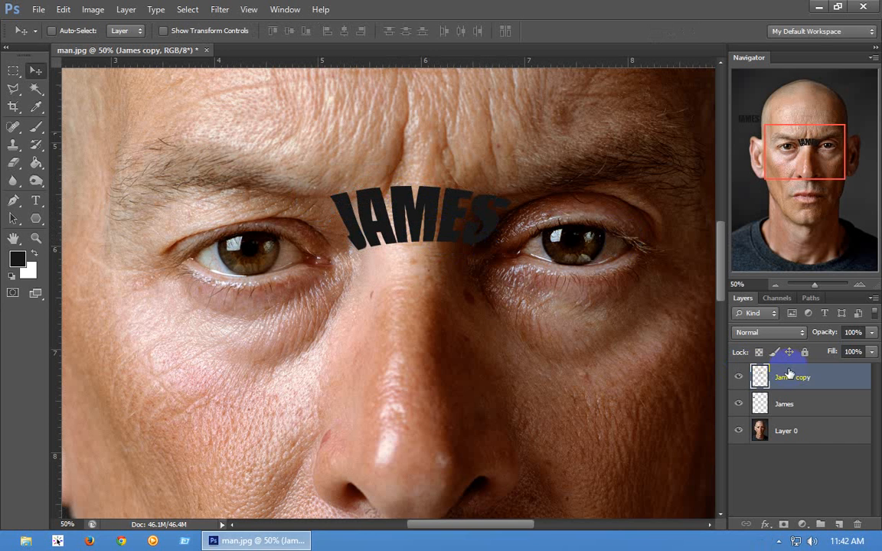
Duplicate the original rasterized text and place the copy directly beneath the arched text.
left_click(803, 400)
left_click_drag(118, 117, 490, 353)
left_click_drag(349, 278, 449, 291)
key("ctrl+t")
right_click(480, 292)
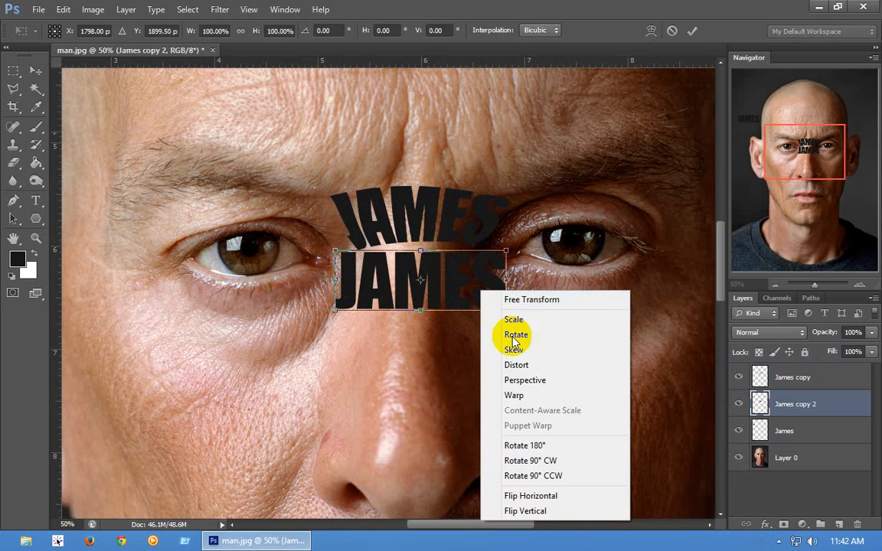
left_click(514, 395)
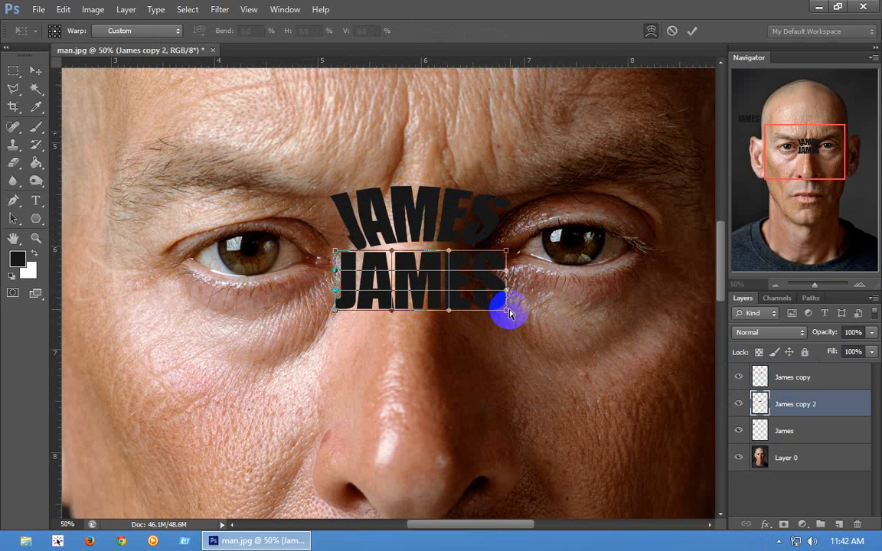
key("Return")
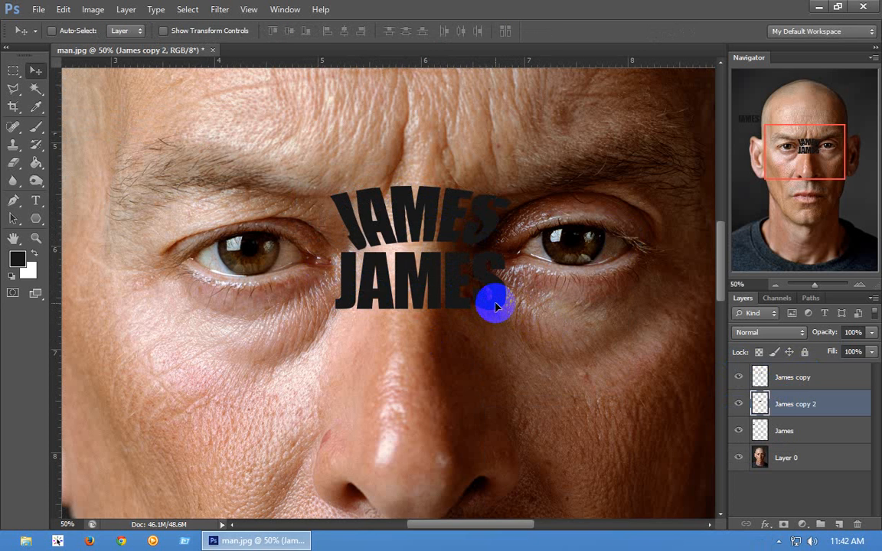
Scale the second copy to about 66% and warp it into an arch that fits beneath the first arched text.
key("ctrl+t")
left_click_drag(502, 311, 442, 277)
right_click(442, 277)
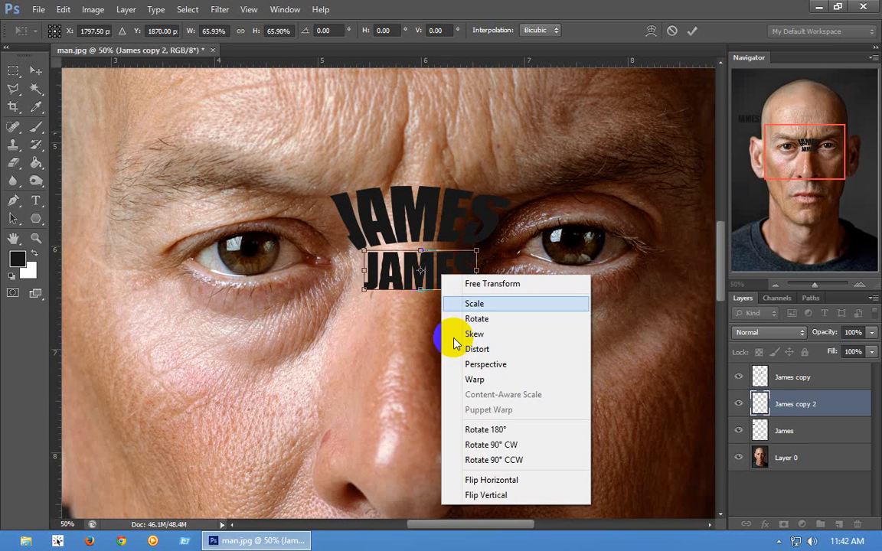
left_click(489, 380)
mouse_move(365, 259)
left_mouse_down()
mouse_move(383, 236)
mouse_move(358, 254)
left_mouse_up()
mouse_move(476, 252)
left_mouse_down()
mouse_move(443, 242)
mouse_move(473, 294)
mouse_move(479, 251)
left_mouse_up()
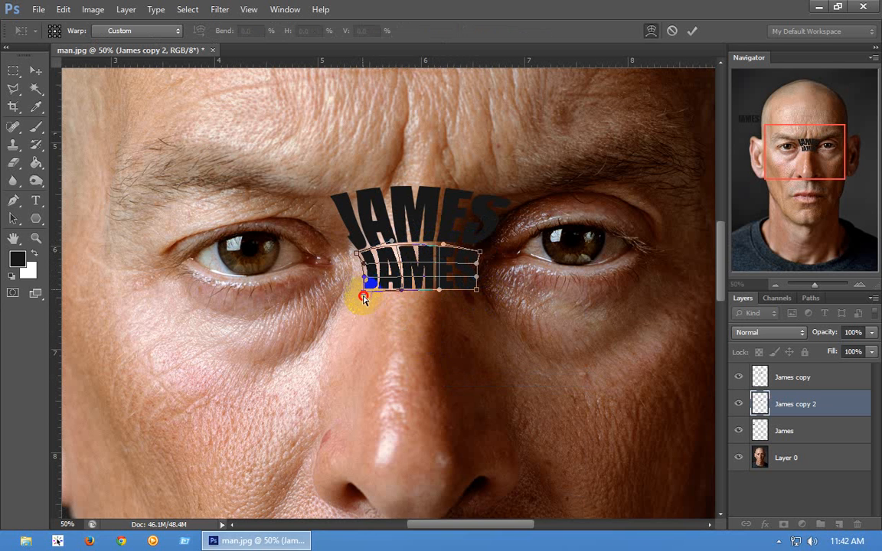
left_click_drag(364, 299, 483, 299)
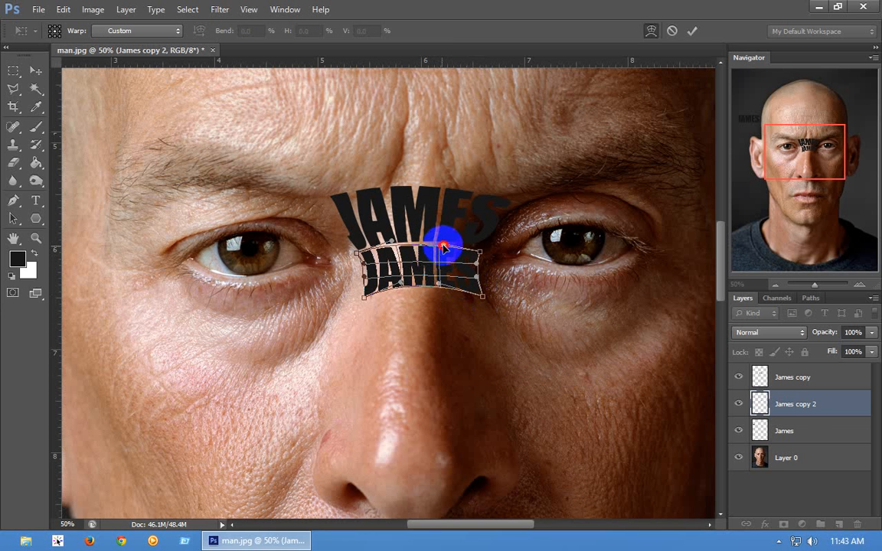
left_click_drag(444, 242, 452, 252)
key("Return")
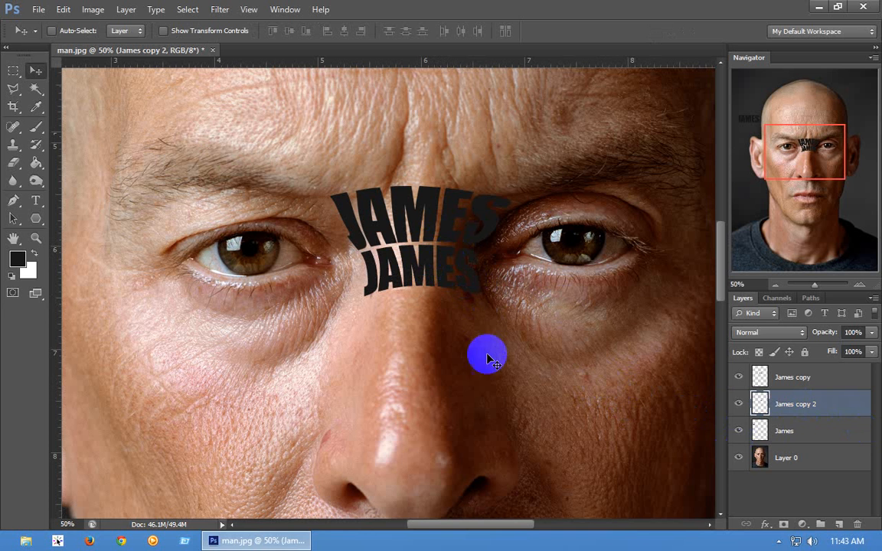
Place a third copy of the original text below the second arched one and scale it to about 74%.
left_click(784, 431)
left_click_drag(613, 383, 596, 500)
key("ctrl+t")
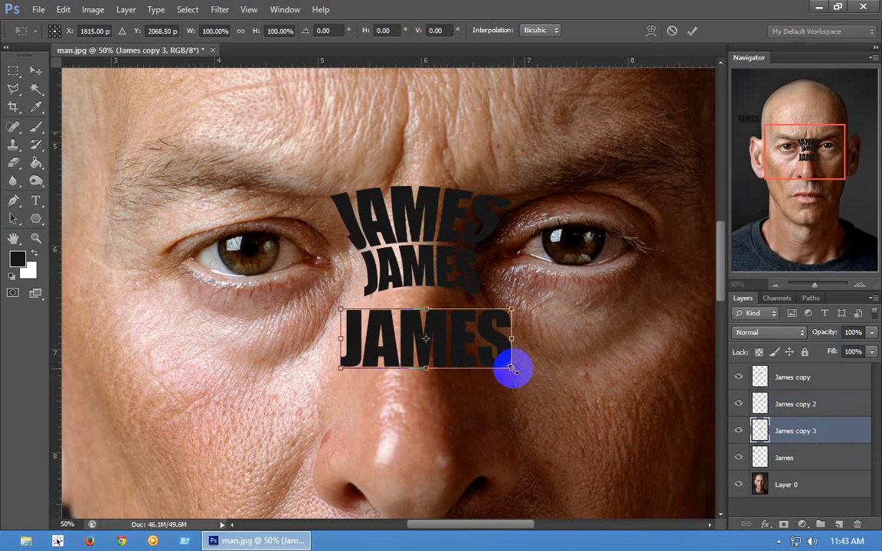
mouse_move(512, 368)
left_mouse_down()
mouse_move(479, 358)
mouse_move(489, 360)
mouse_move(465, 327)
left_mouse_up()
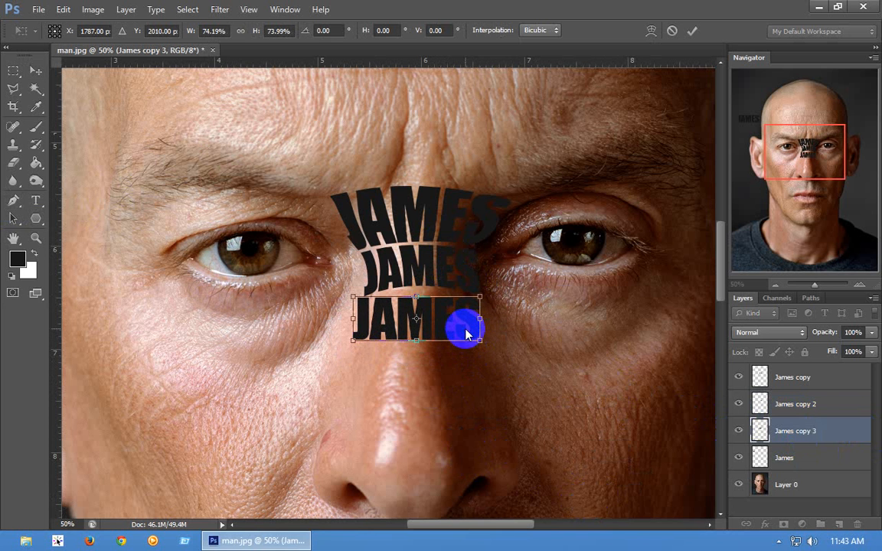
Warp the third copy, arching its top edge under the text above and flaring its lower corners down along the nose.
right_click(466, 328)
left_click(520, 205)
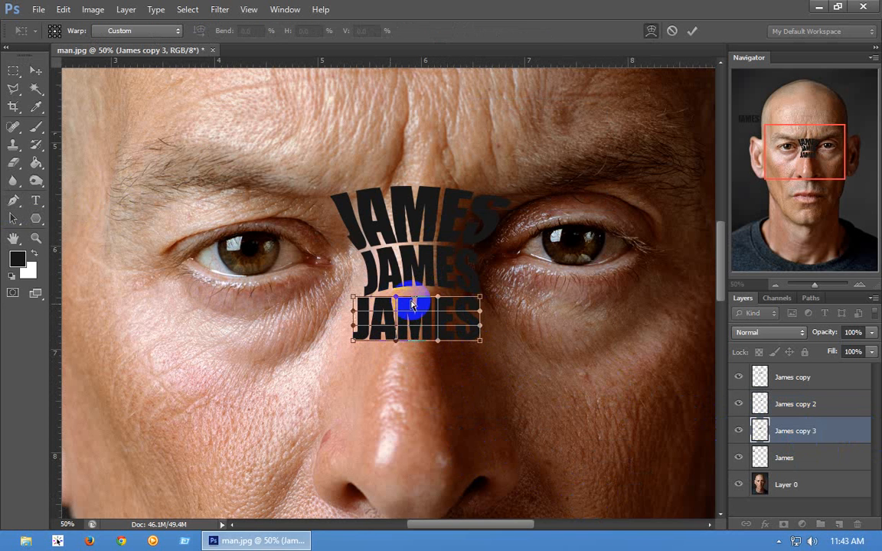
mouse_move(399, 304)
left_mouse_down()
mouse_move(432, 302)
mouse_move(438, 287)
mouse_move(426, 281)
left_mouse_up()
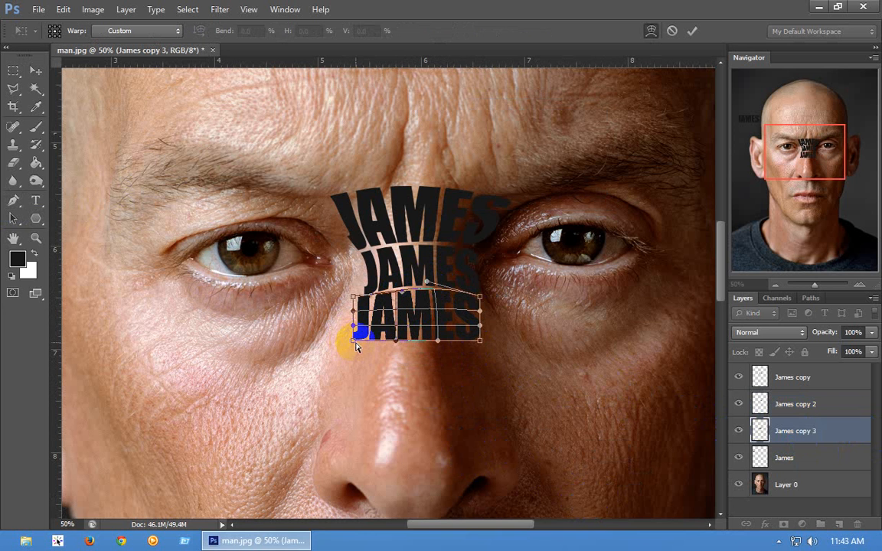
left_click_drag(356, 346, 339, 356)
left_click_drag(480, 340, 480, 356)
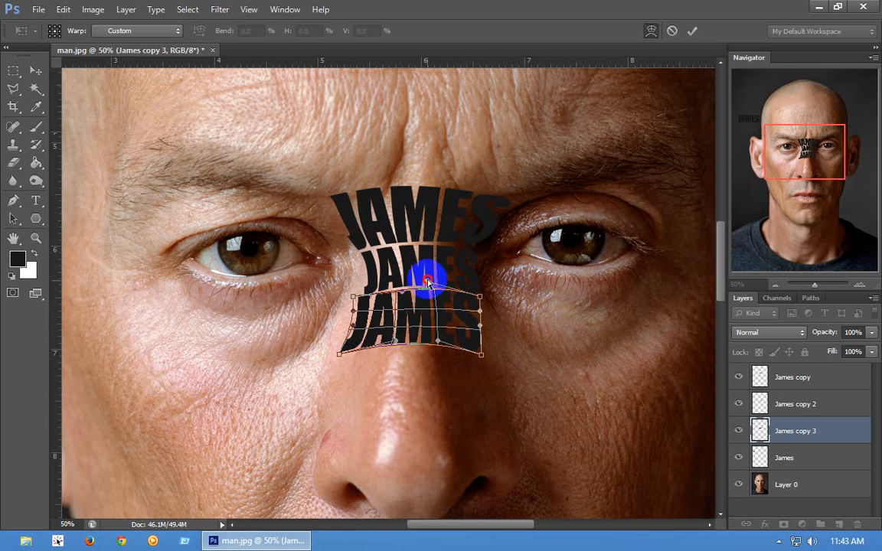
left_click_drag(428, 281, 481, 305)
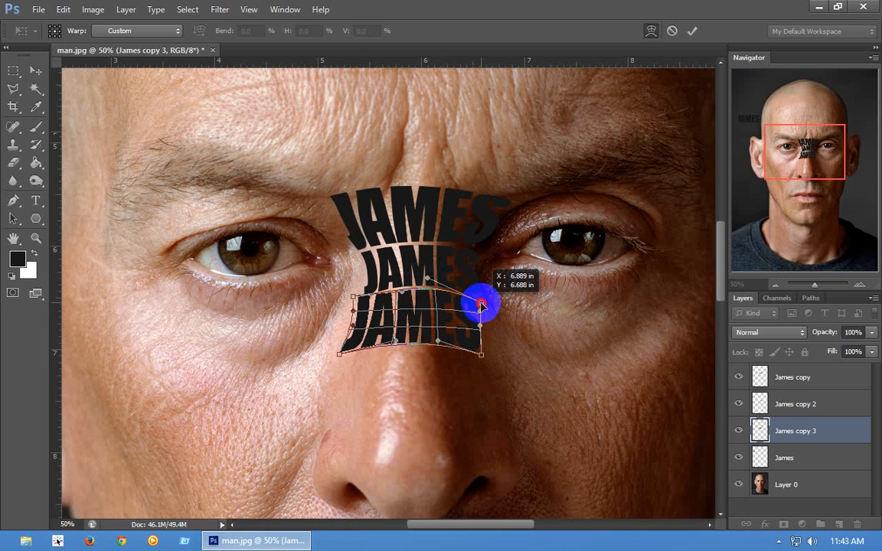
left_click_drag(481, 355, 493, 359)
key("Return")
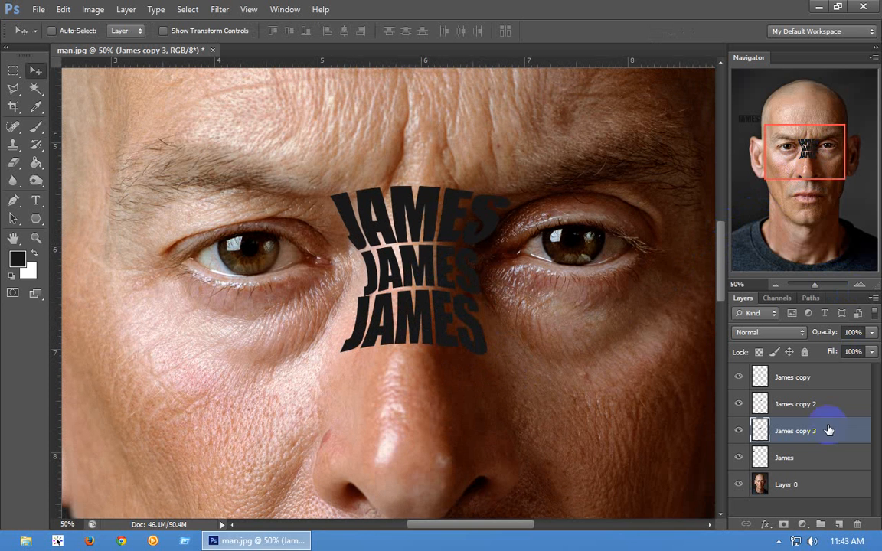
Duplicate the original text again and place this fourth copy below the third one on the nose.
left_click(797, 458)
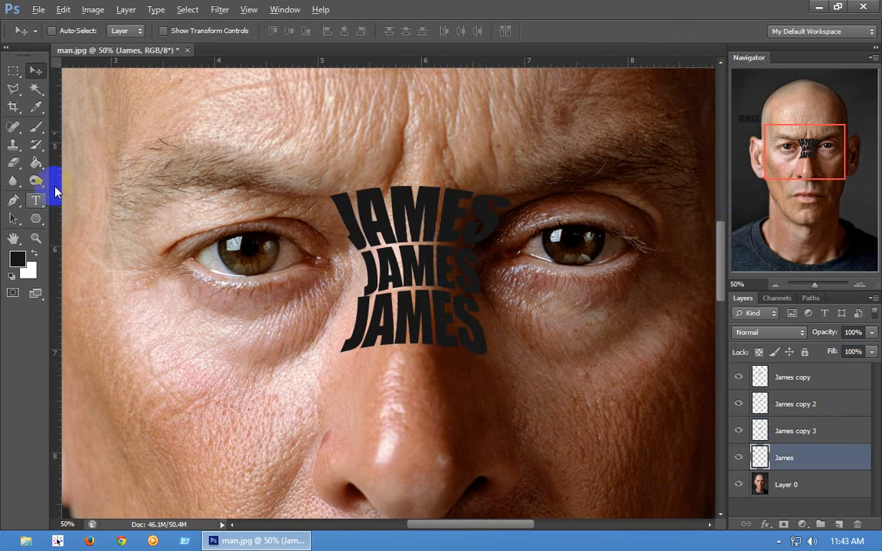
left_click_drag(68, 131, 549, 484)
key("ctrl+j")
Try to rotate and shrink the fourth copy so it runs down the left side of the nose.
key("ctrl+t")
left_click_drag(502, 415, 319, 478)
left_click_drag(404, 429, 366, 452)
double_click(364, 451)
Try to warp the rotated fourth copy, and undo its rotation and scaling.
right_click(358, 439)
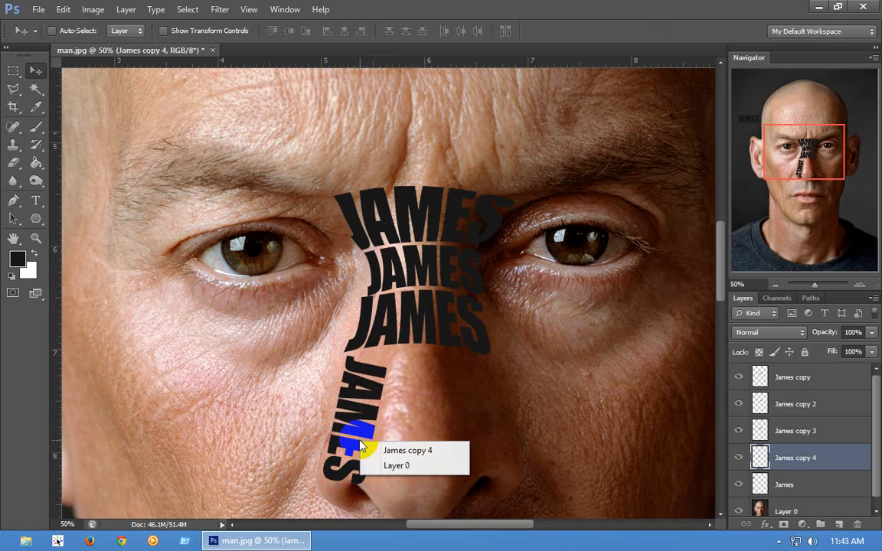
key("Escape")
key("ctrl+t")
right_click(357, 441)
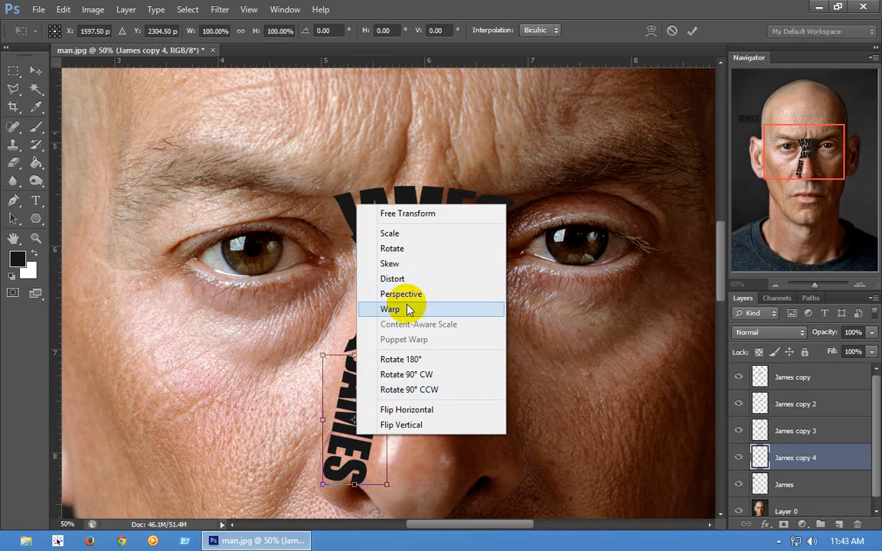
left_click(408, 310)
left_click_drag(326, 360, 377, 406)
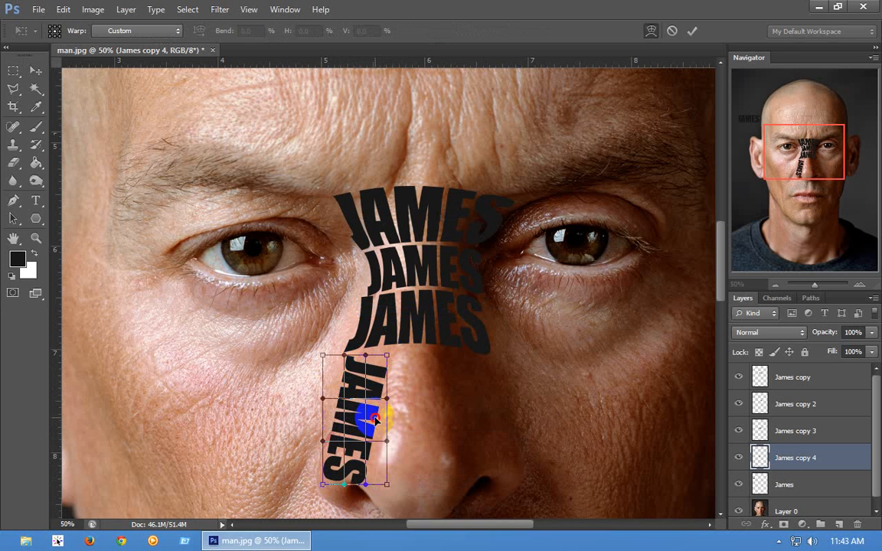
double_click(385, 430)
key("ctrl+z")
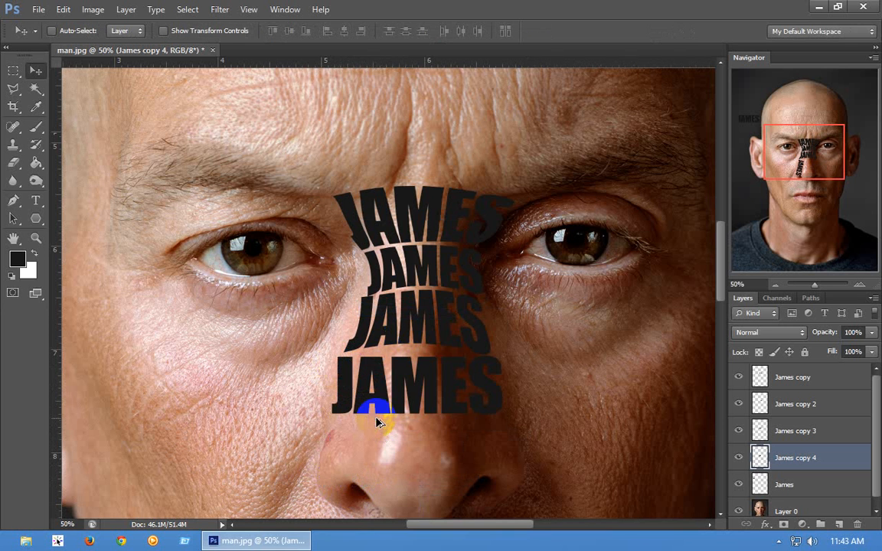
Rotate the fourth copy about 107°, scale it to about 73% and position it down the left side of the nose.
key("ctrl+t")
left_click_drag(503, 411, 328, 457)
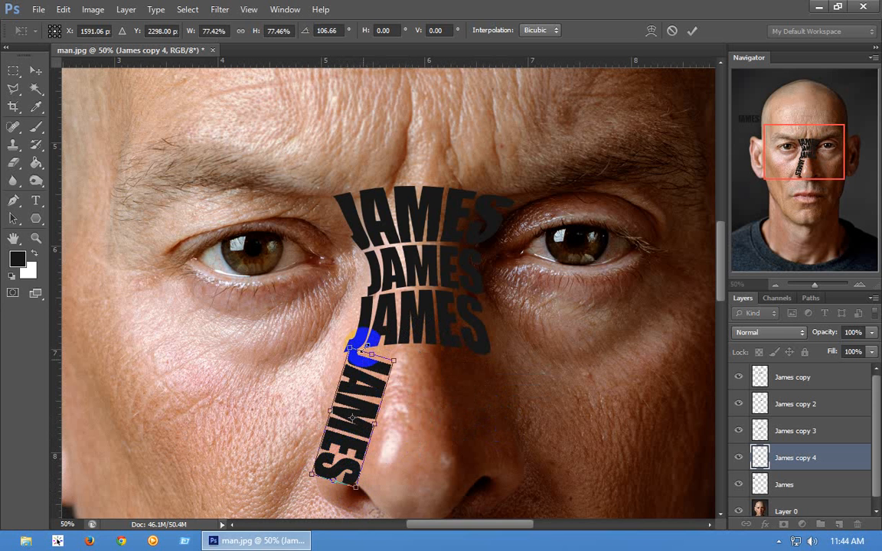
left_click_drag(353, 350, 357, 360)
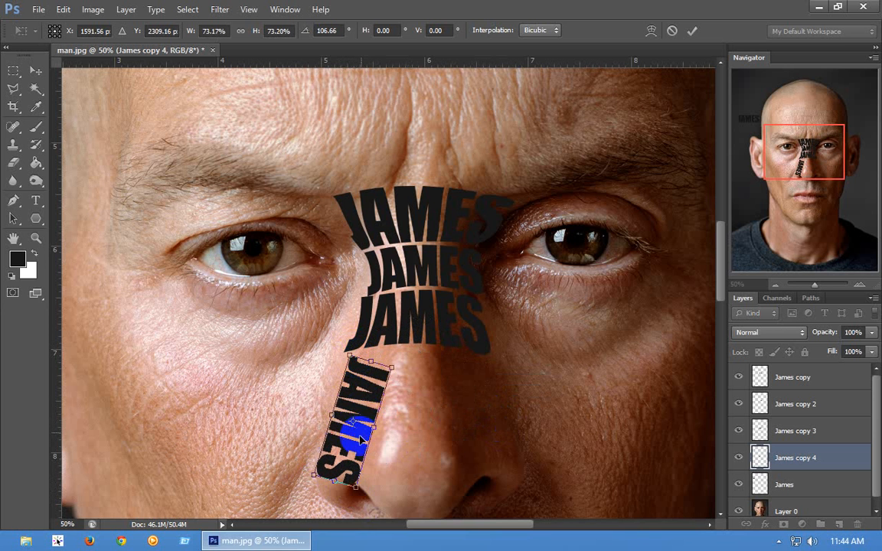
left_click_drag(363, 441, 359, 431)
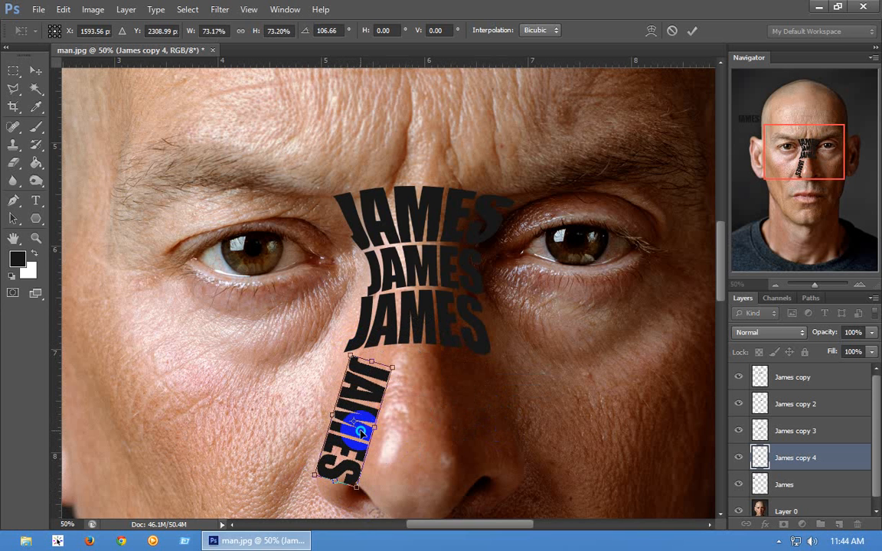
Warp the fourth text copy so it meets the third row and widens down the left side of the nose.
right_click(358, 431)
left_click(394, 305)
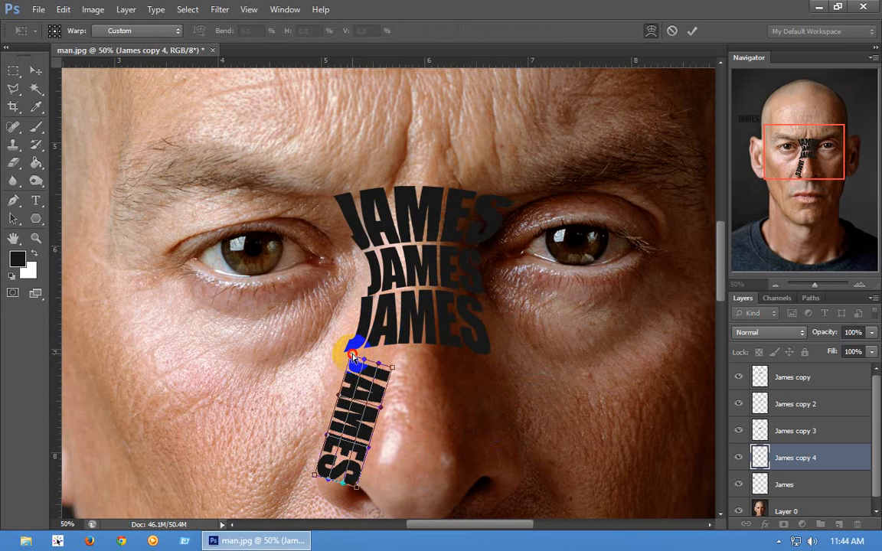
mouse_move(352, 357)
left_mouse_down()
mouse_move(340, 352)
mouse_move(389, 367)
mouse_move(394, 337)
mouse_move(384, 358)
mouse_move(363, 349)
left_mouse_up()
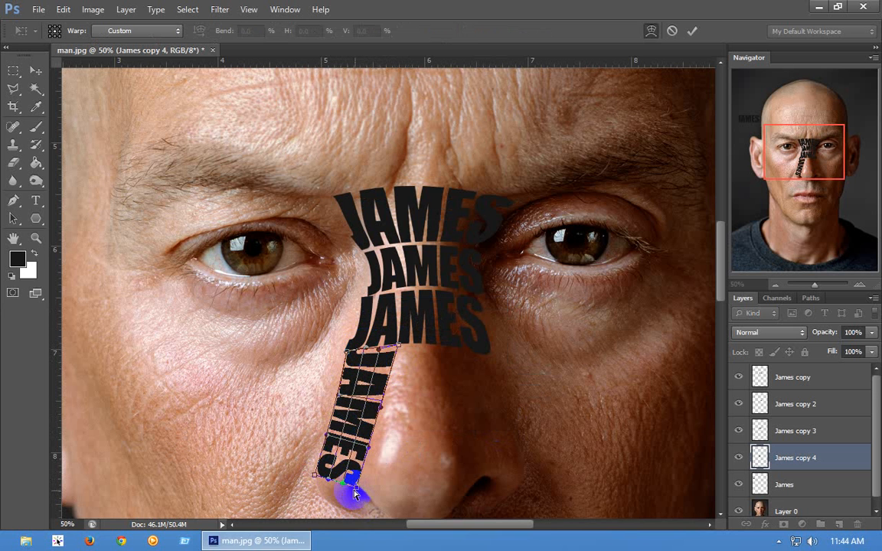
left_click_drag(357, 487, 377, 454)
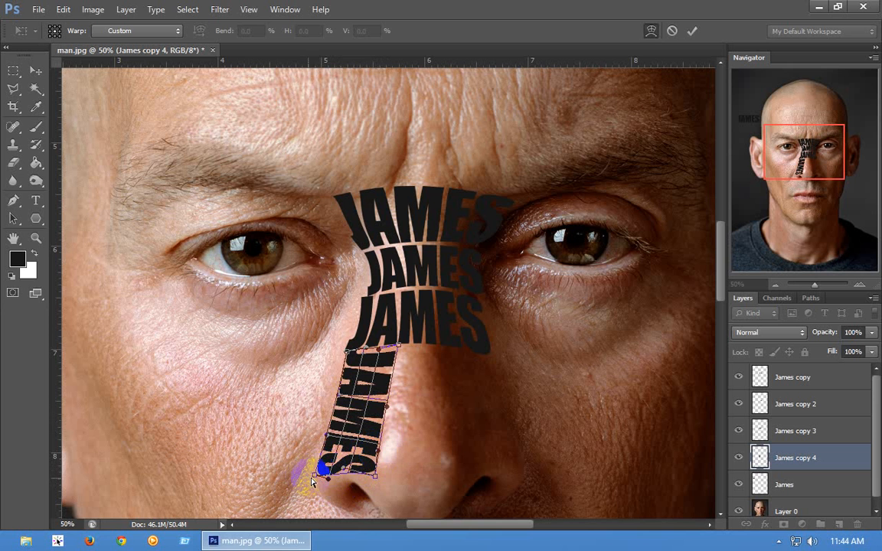
left_click_drag(313, 481, 308, 475)
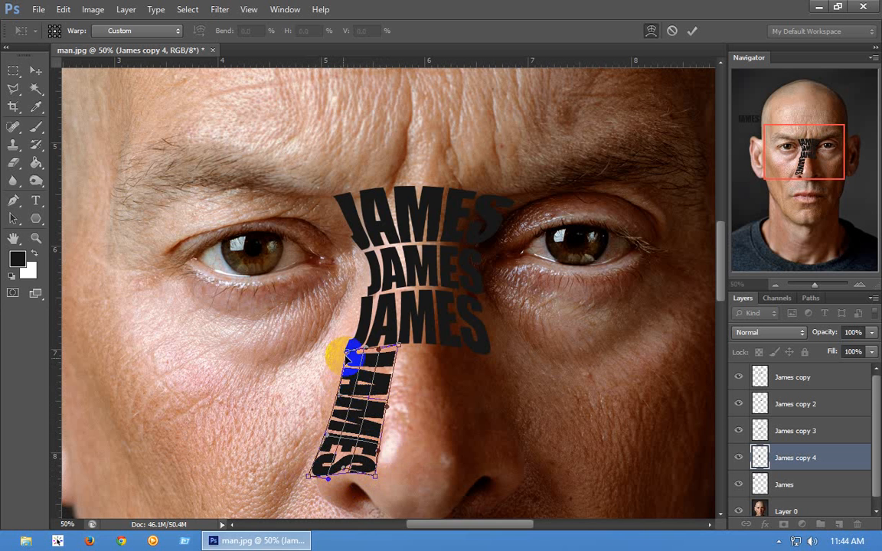
mouse_move(352, 354)
left_mouse_down()
mouse_move(358, 348)
mouse_move(334, 358)
mouse_move(346, 354)
left_mouse_up()
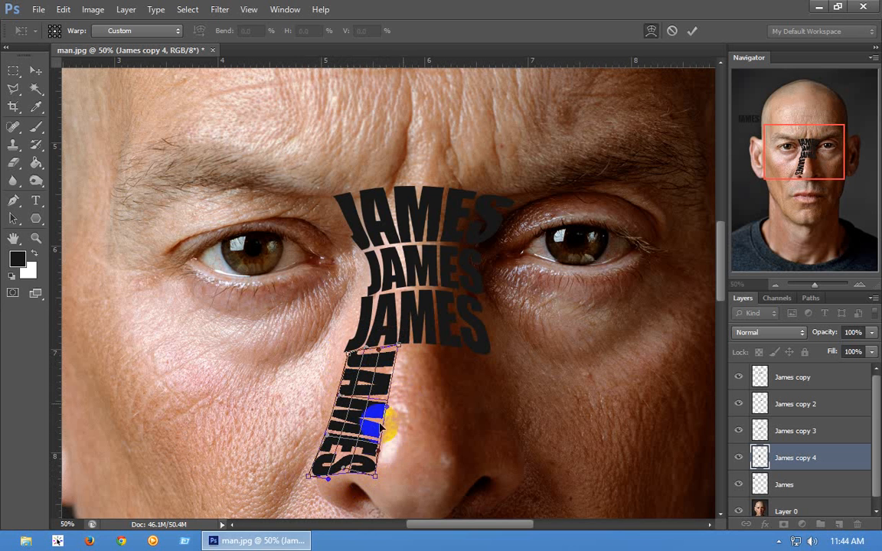
mouse_move(376, 476)
left_mouse_down()
mouse_move(379, 460)
mouse_move(381, 491)
mouse_move(384, 466)
mouse_move(374, 477)
left_mouse_up()
key("Return")
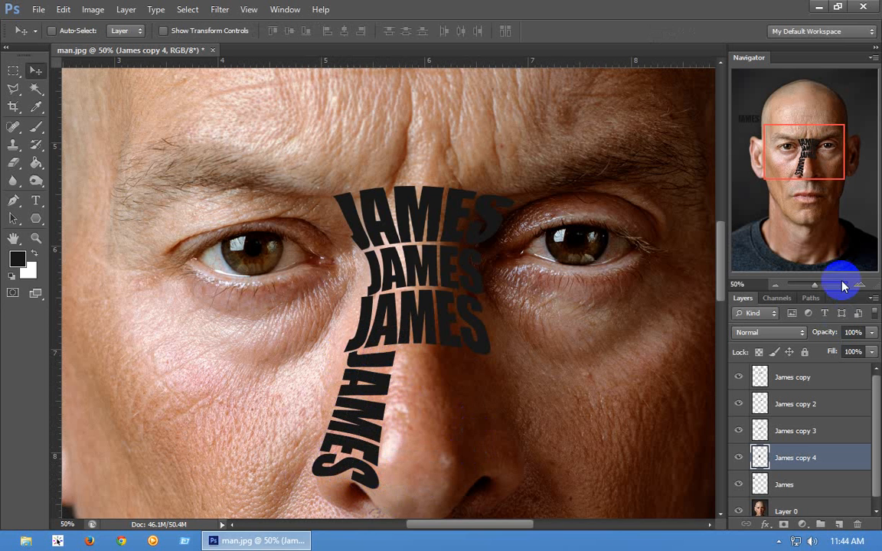
Duplicate the original text, rotate the copy about -111°, scale it to about 73% and place it down the right side of the nose.
left_click_drag(831, 177, 832, 179)
left_click(747, 483)
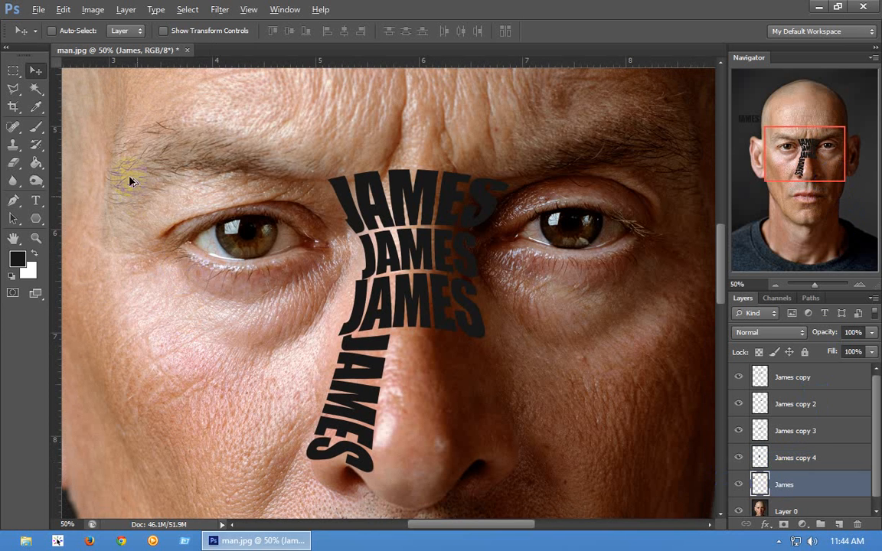
left_click_drag(127, 177, 218, 260)
left_click_drag(121, 137, 444, 238)
key("ctrl+t")
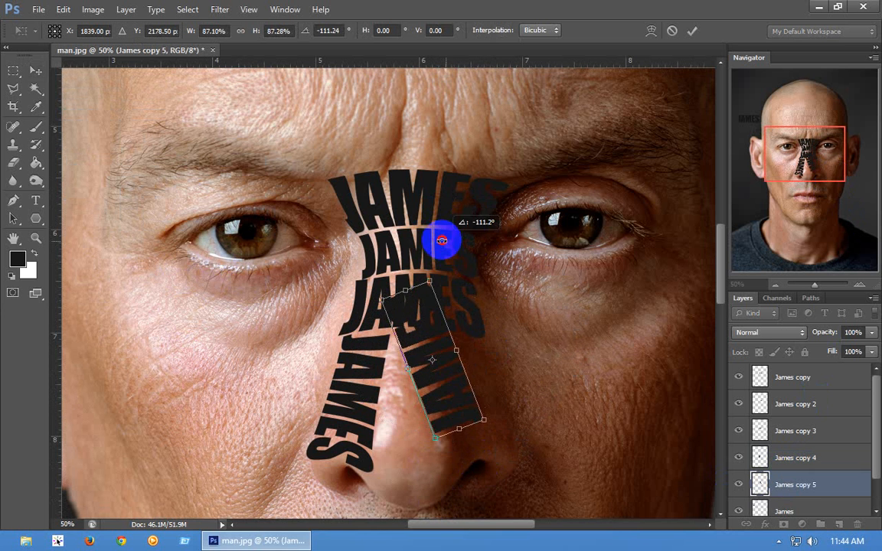
left_click_drag(449, 411, 479, 420)
Warp the fifth copy so it fits under the third row and follows the right side of the nose.
right_click(480, 420)
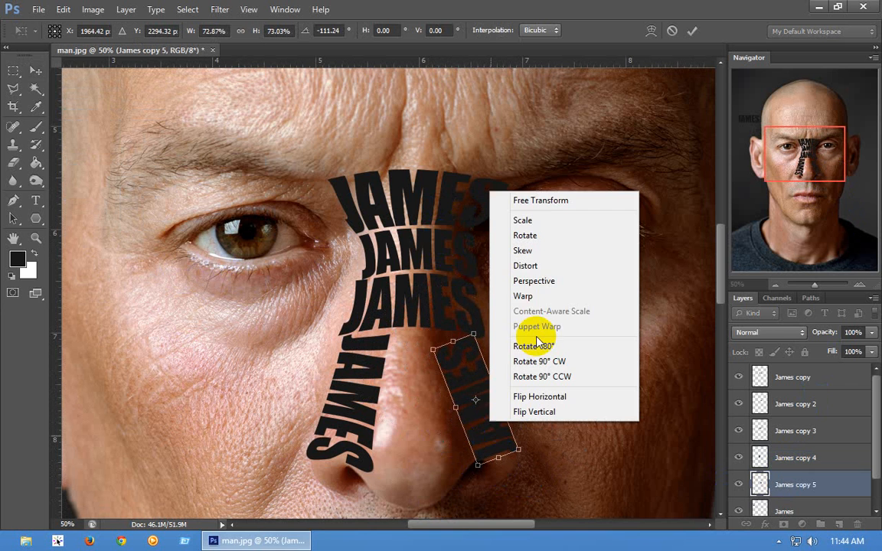
left_click(522, 298)
mouse_move(431, 349)
left_mouse_down()
mouse_move(426, 334)
mouse_move(448, 345)
left_mouse_up()
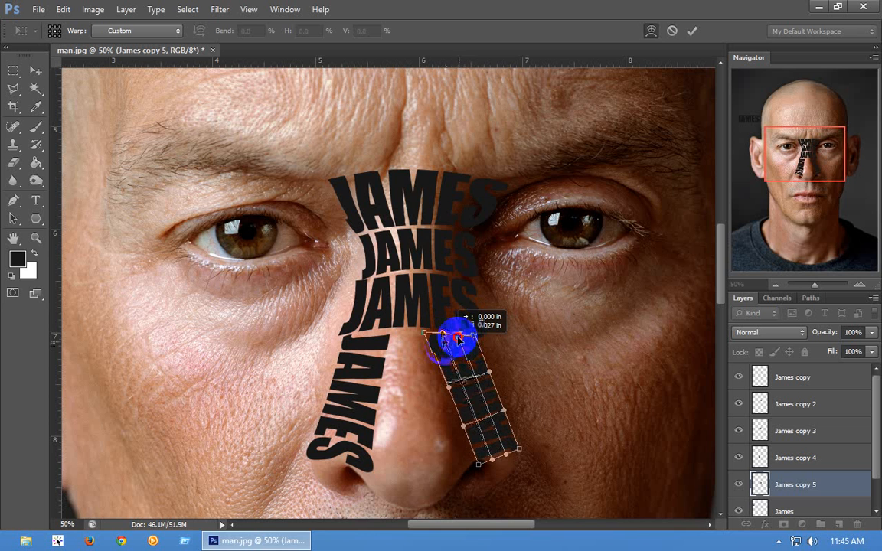
mouse_move(484, 346)
left_mouse_down()
mouse_move(472, 476)
mouse_move(458, 425)
mouse_move(445, 428)
mouse_move(441, 386)
mouse_move(452, 433)
mouse_move(472, 462)
mouse_move(462, 464)
mouse_move(502, 466)
mouse_move(518, 451)
mouse_move(521, 461)
mouse_move(475, 445)
mouse_move(500, 466)
mouse_move(494, 477)
mouse_move(474, 470)
mouse_move(474, 452)
mouse_move(436, 431)
left_mouse_up()
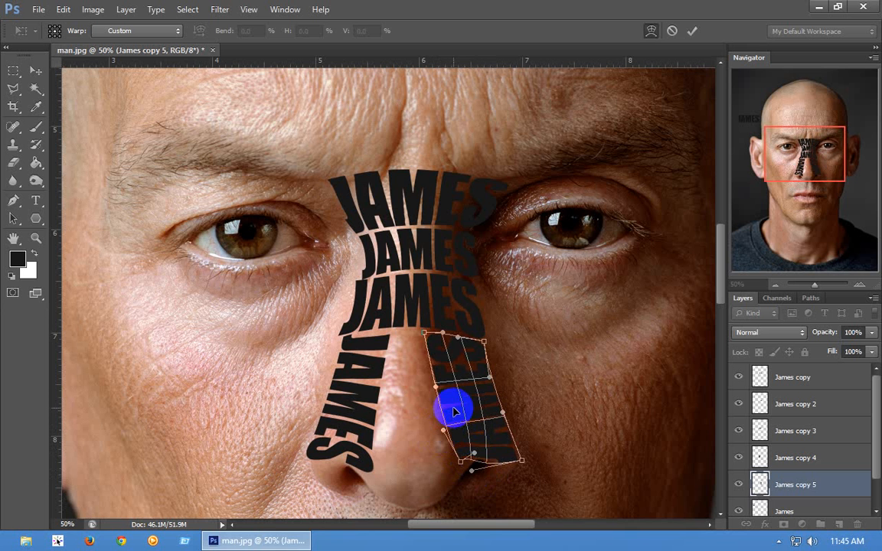
key("Return")
Duplicate the original text, scale the copy to about 19% and centre it on the nose bridge just below the third row.
left_click_drag(819, 170, 818, 176)
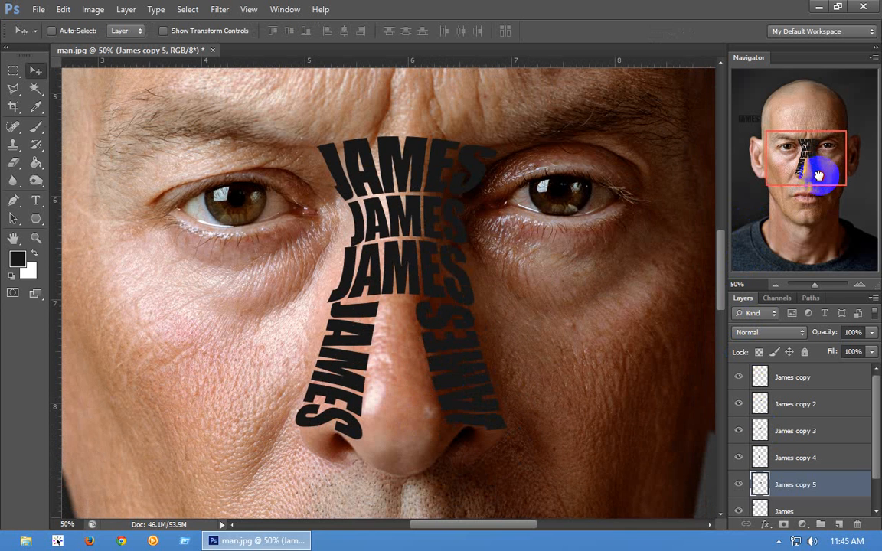
left_click(803, 509)
left_click_drag(141, 199, 391, 341)
left_click_drag(249, 138, 410, 312)
key("ctrl+t")
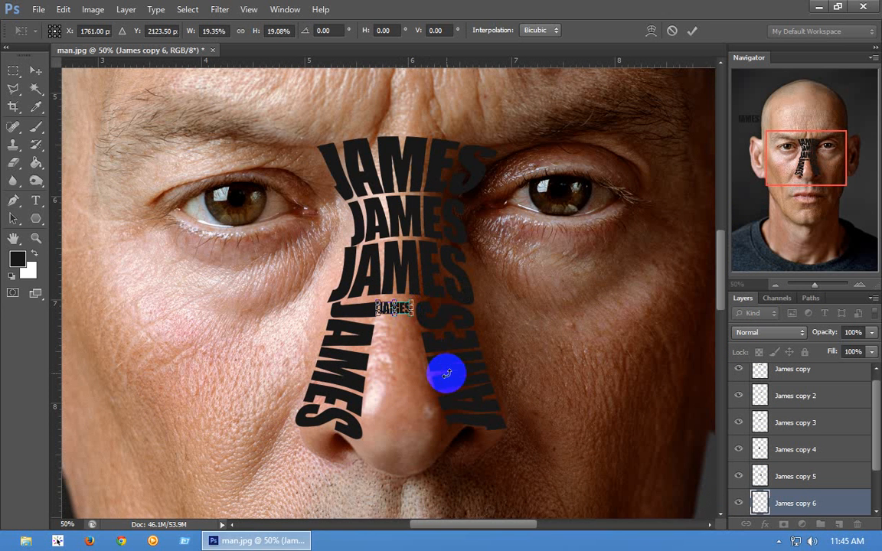
key("Return")
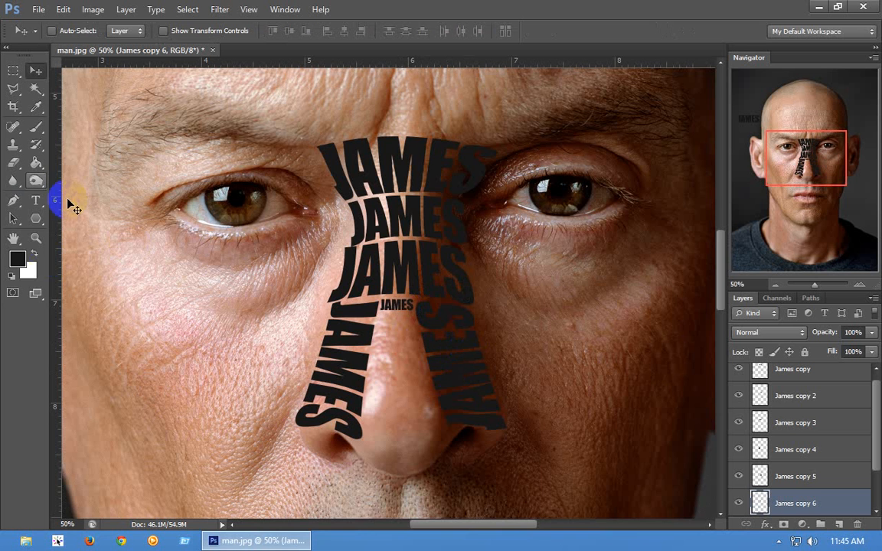
Add another duplicate of the original text, shrunk slightly wider than the first small copy and placed directly beneath it.
scroll(821, 506, "down", 3)
left_click(805, 479)
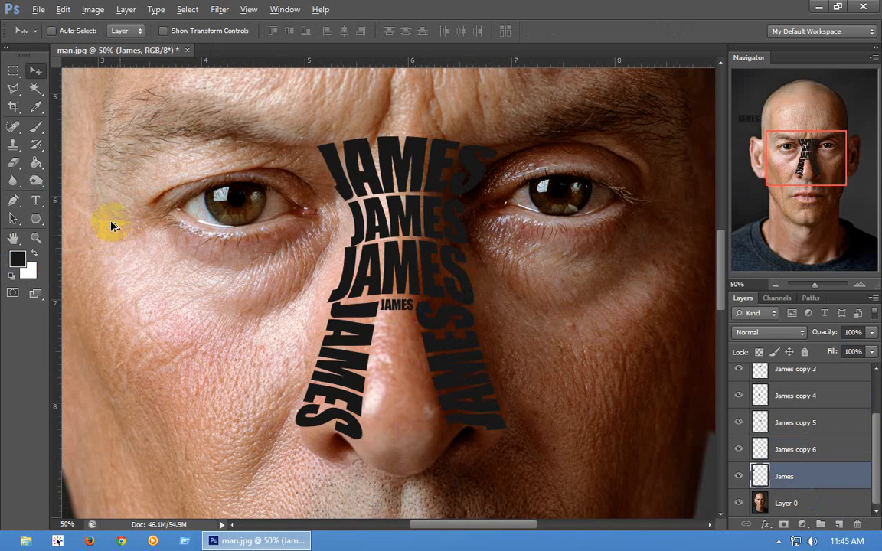
left_click_drag(93, 213, 311, 401)
left_click_drag(183, 187, 442, 345)
key("ctrl+t")
key("Return")
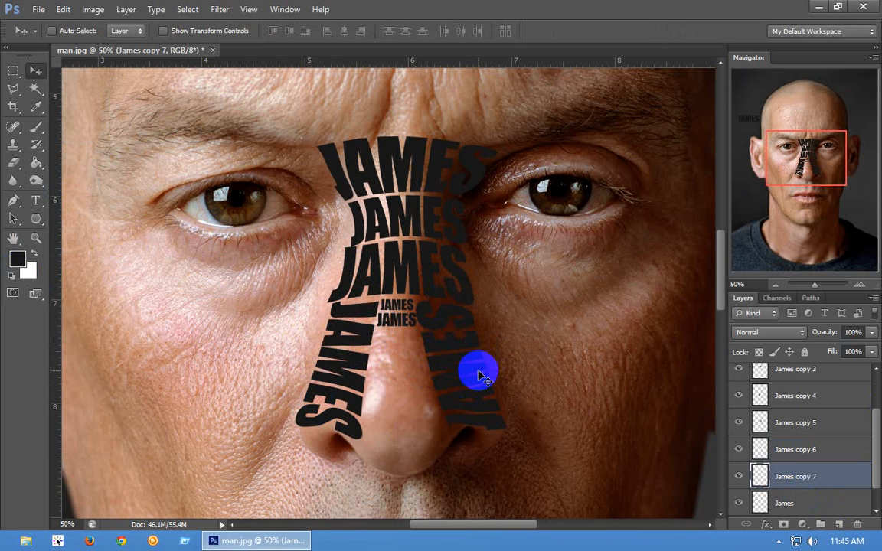
Duplicate the original text, scale the copy to about 28% and stack it as the third small row on the nose.
left_click(811, 500)
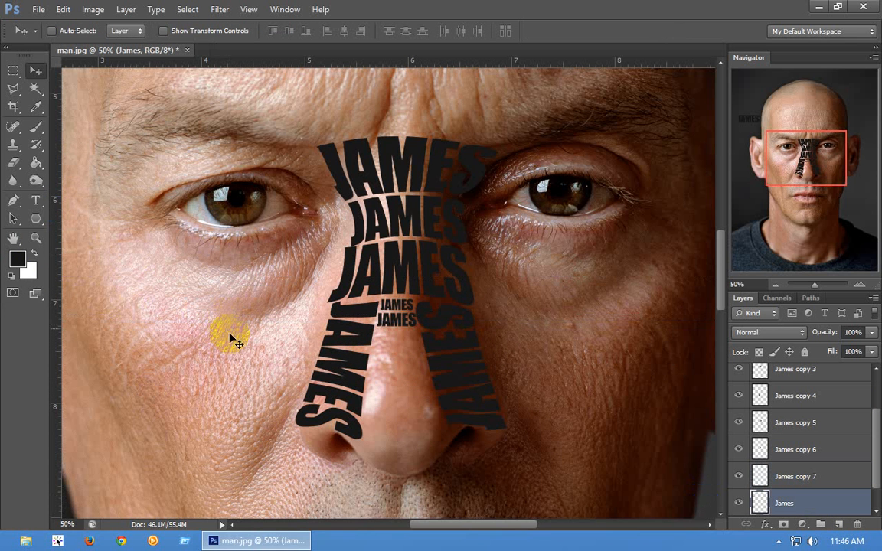
left_click_drag(161, 274, 318, 386)
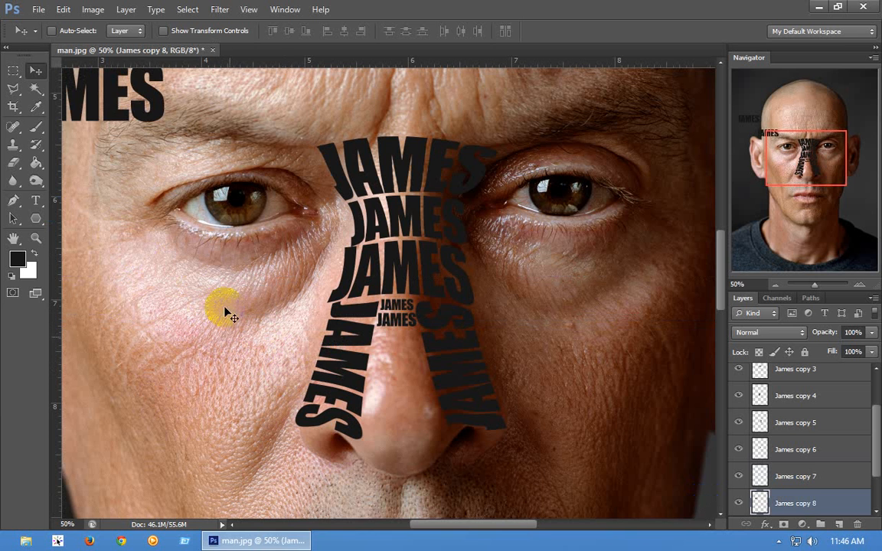
left_click_drag(124, 119, 442, 387)
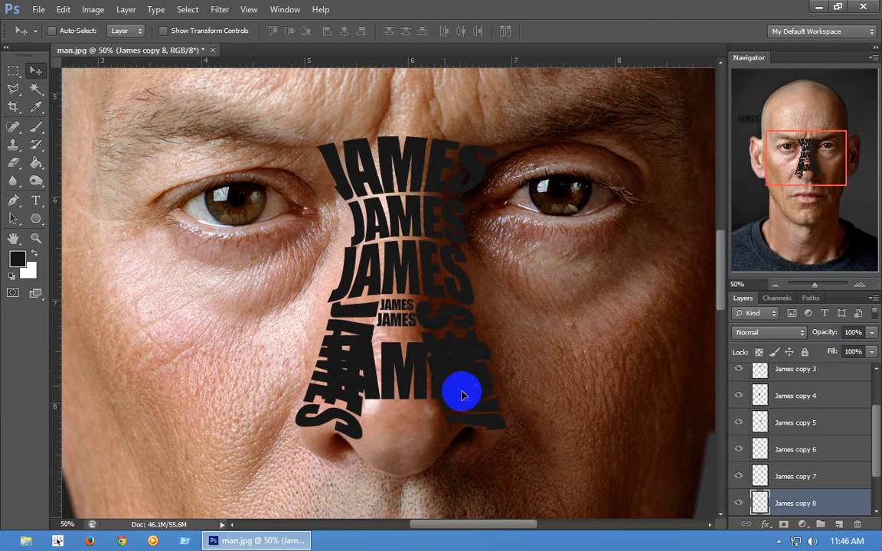
key("ctrl+t")
left_click_drag(494, 404, 417, 347)
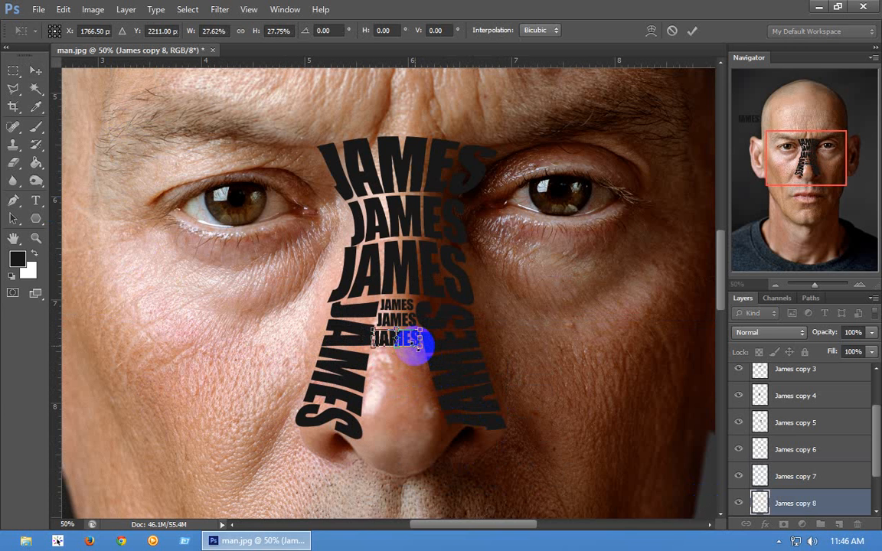
key("Up")
key("Up")
key("Return")
Duplicate the original text, scale the copy to about 34% and place it as the fourth small row on the nose.
scroll(861, 240, "up", 1)
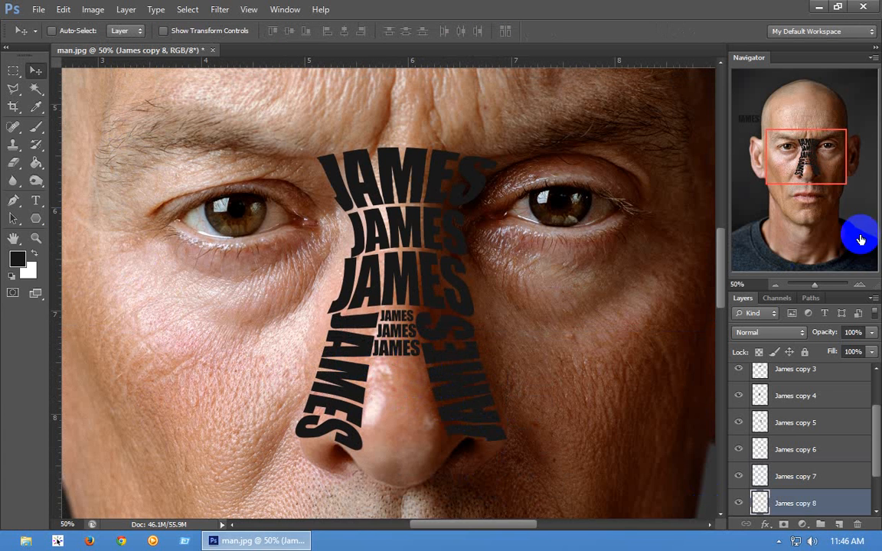
left_click_drag(842, 208, 807, 161)
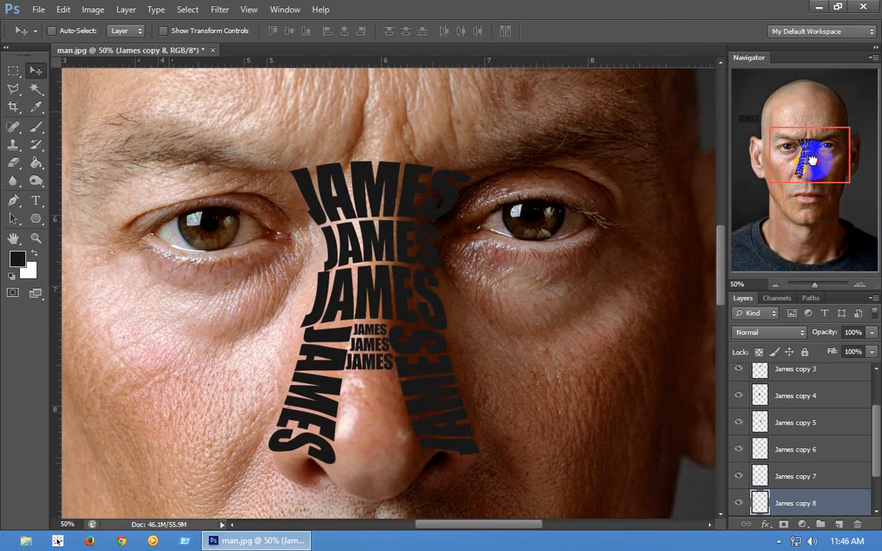
scroll(840, 413, "down", 2)
left_click(834, 475)
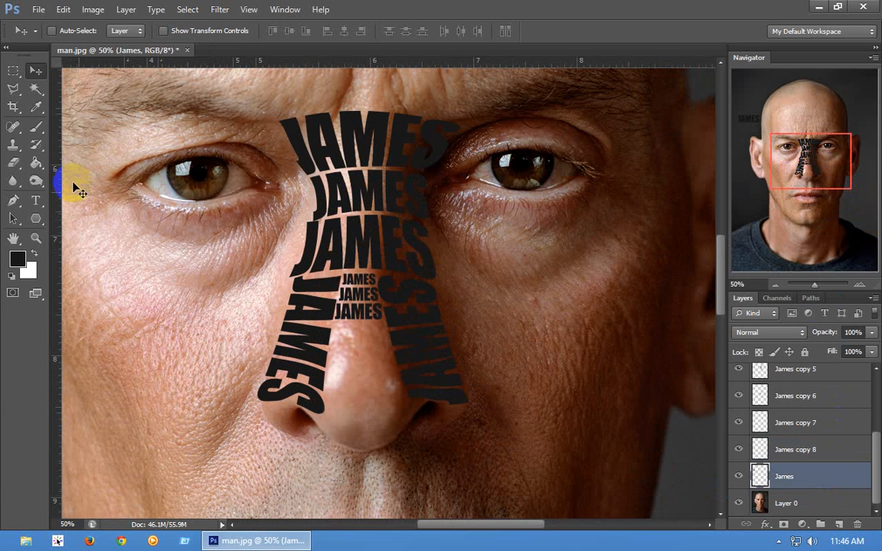
left_click_drag(146, 255, 244, 377)
left_click_drag(97, 142, 381, 338)
key("ctrl+t")
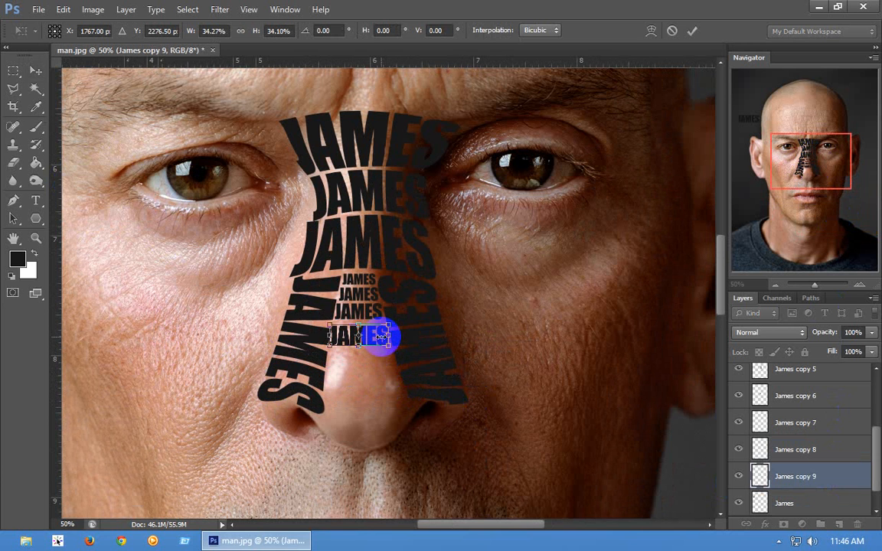
key("Return")
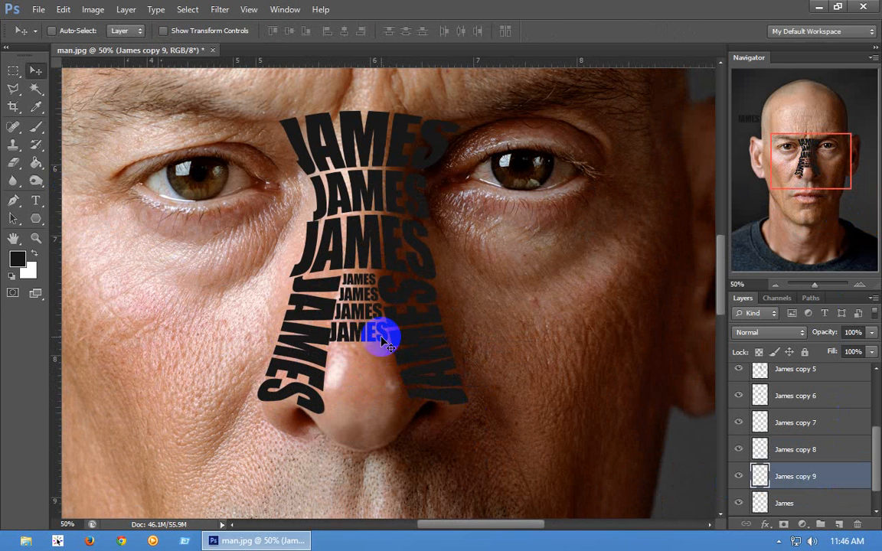
Duplicate the original text, scale the copy to about 54%, rotate it about -85° and place it below the small rows, left of the nose tip.
left_click(796, 503)
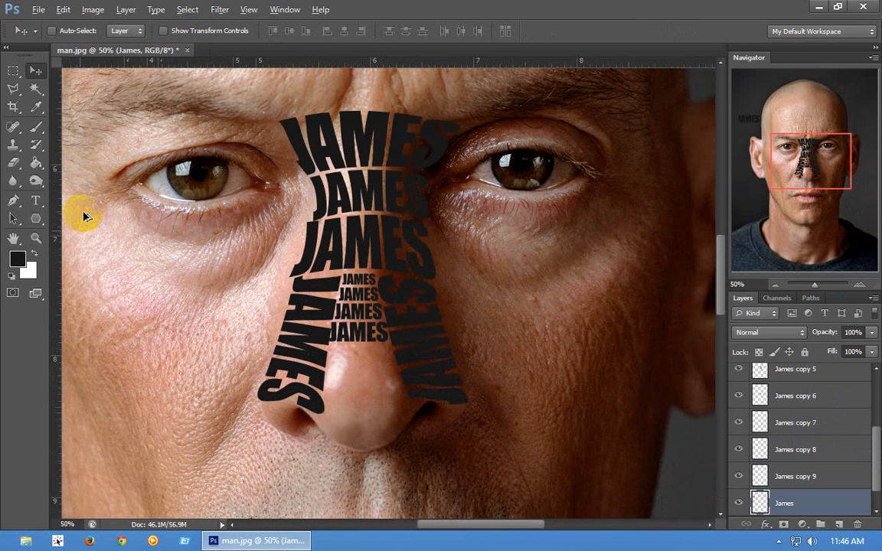
left_click_drag(85, 208, 205, 314)
left_click_drag(81, 81, 393, 376)
key("ctrl+t")
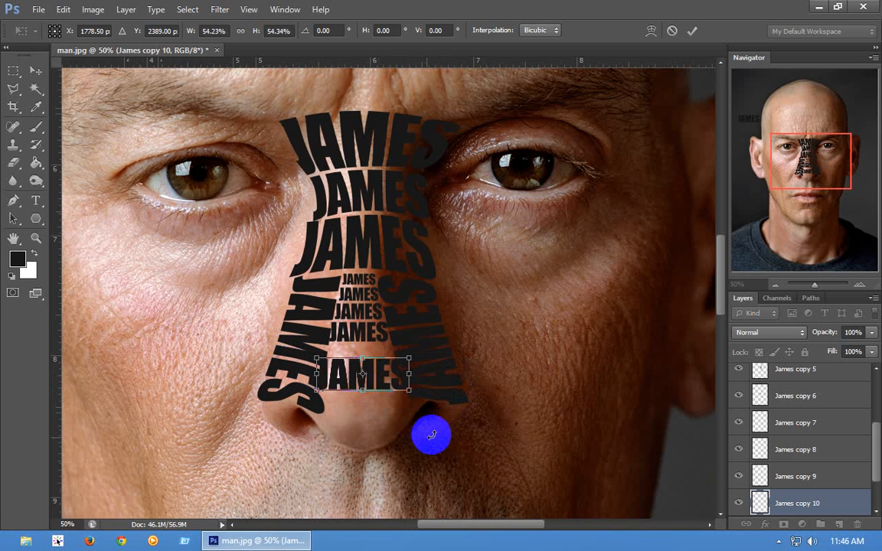
left_click_drag(431, 435, 417, 304)
left_click_drag(363, 406, 350, 421)
left_click_drag(382, 454, 361, 457)
left_click_drag(347, 419, 339, 418)
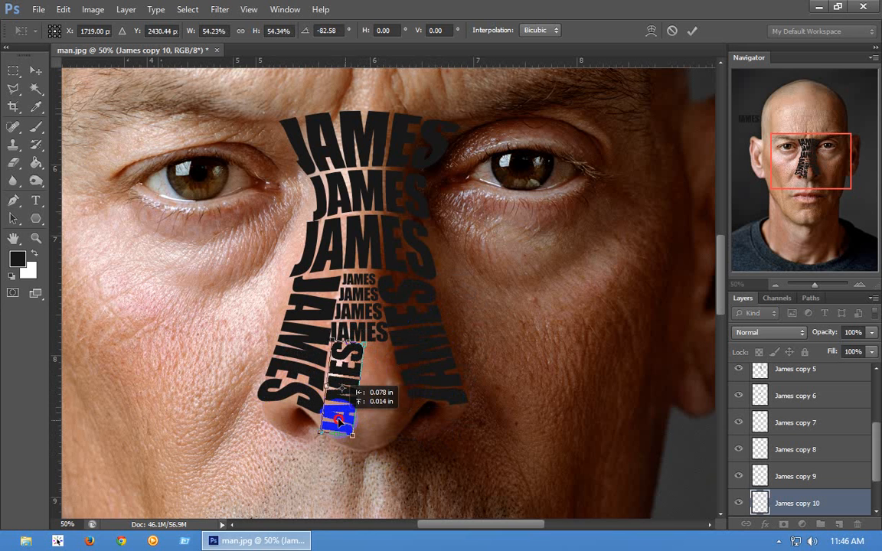
left_click_drag(356, 461, 359, 460)
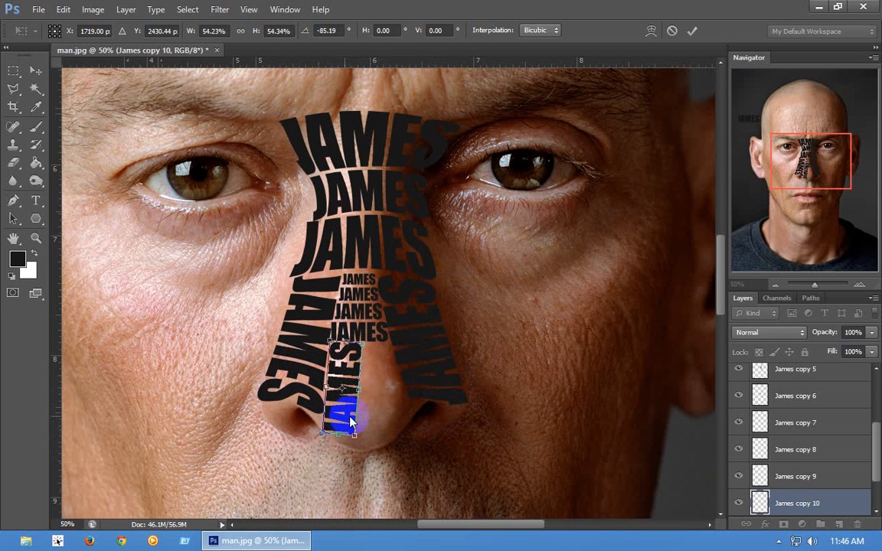
Warp the tenth copy so its lower end flares along the curve of the nose tip.
right_click(350, 422)
left_click(402, 291)
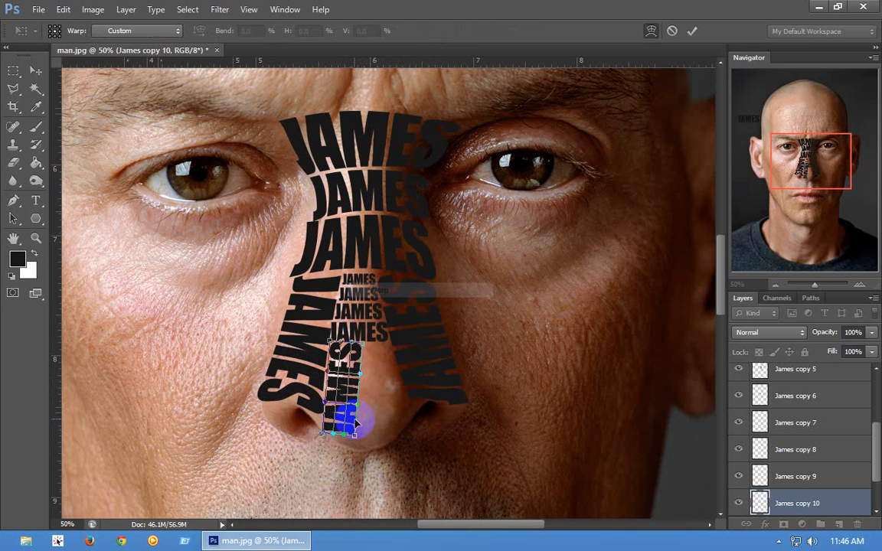
left_click_drag(354, 424, 337, 460)
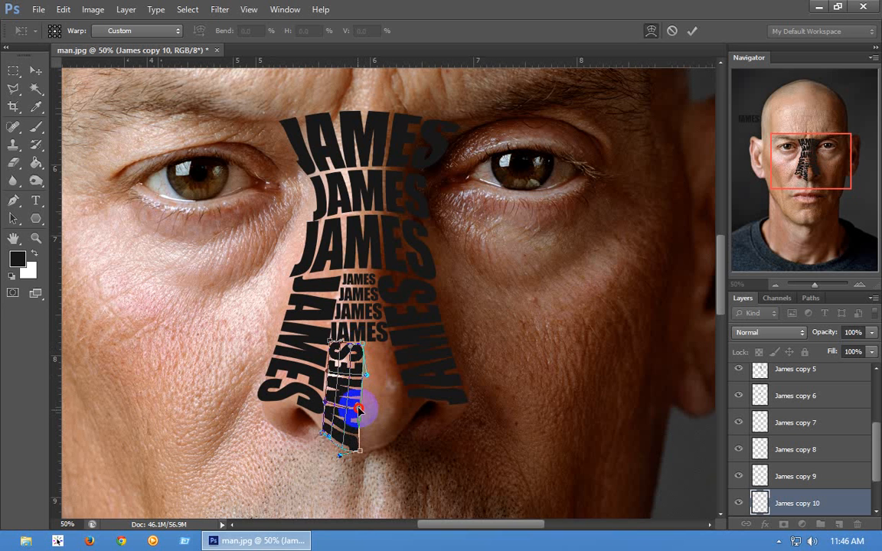
left_click_drag(358, 410, 368, 377)
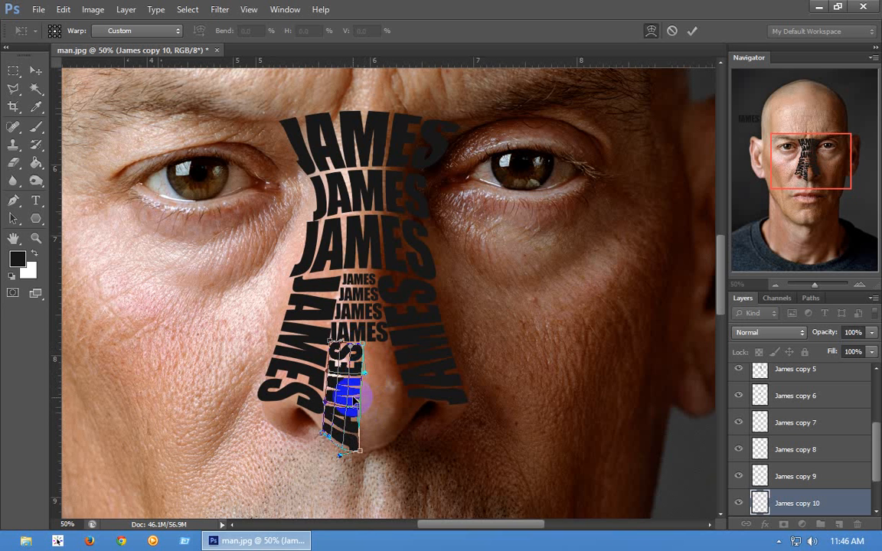
key("Return")
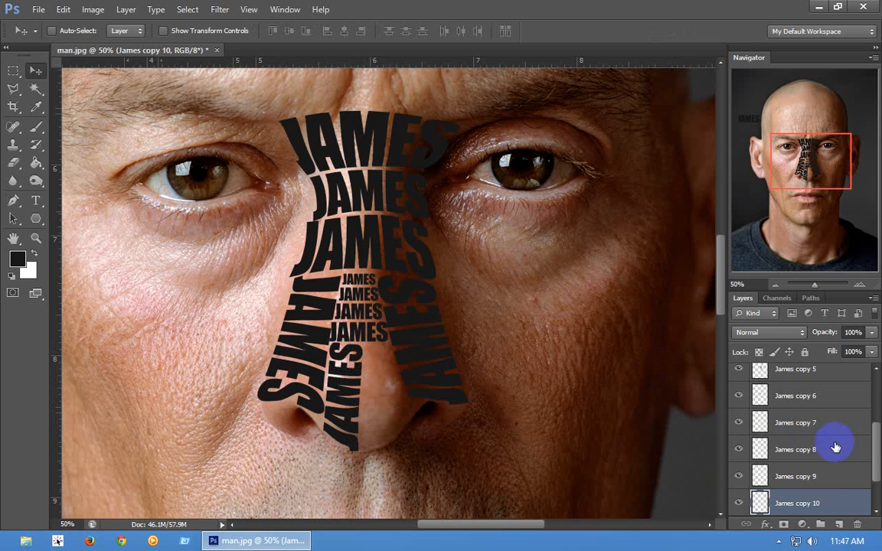
Duplicate the original text, rotate the copy -90°, scale it to about 57% and place it beside the tenth copy on the nose tip.
scroll(807, 472, "down", 2)
left_click(804, 477)
left_click_drag(77, 177, 181, 269)
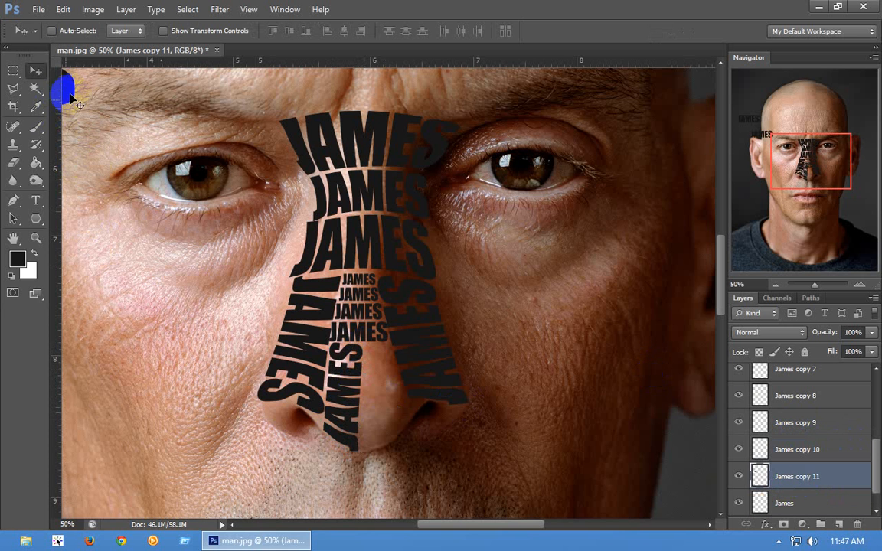
left_click_drag(77, 101, 393, 320)
key("ctrl+t")
left_click_drag(381, 435, 396, 448)
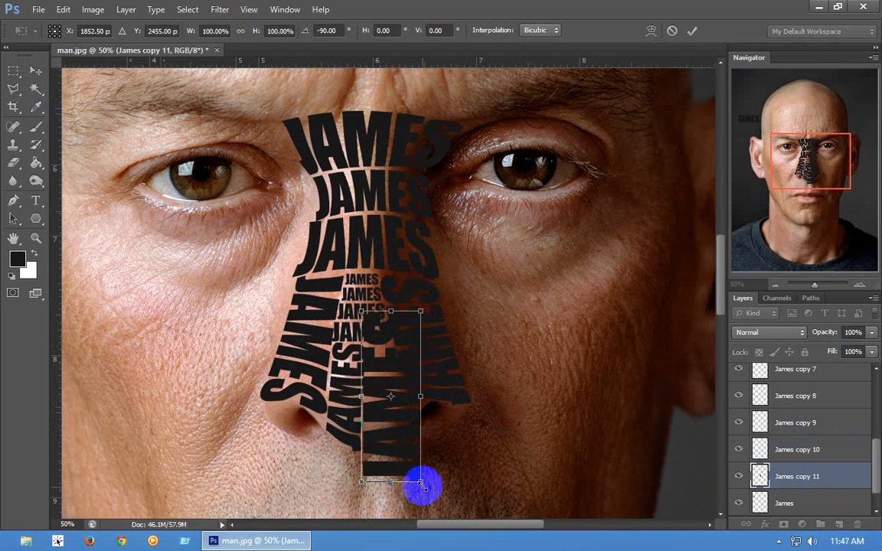
left_click_drag(421, 482, 390, 422)
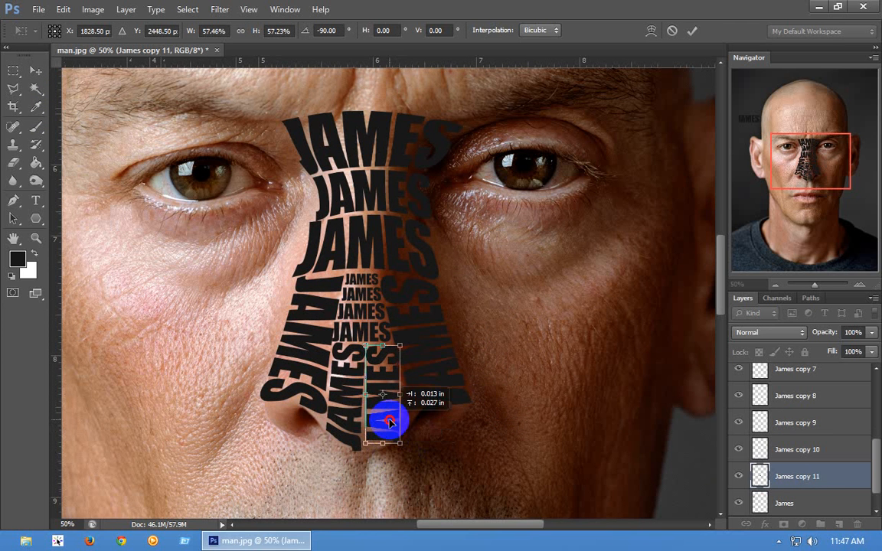
Warp the eleventh copy so its upper end narrows and its lower end curves along the nose tip.
right_click(390, 422)
left_click(421, 296)
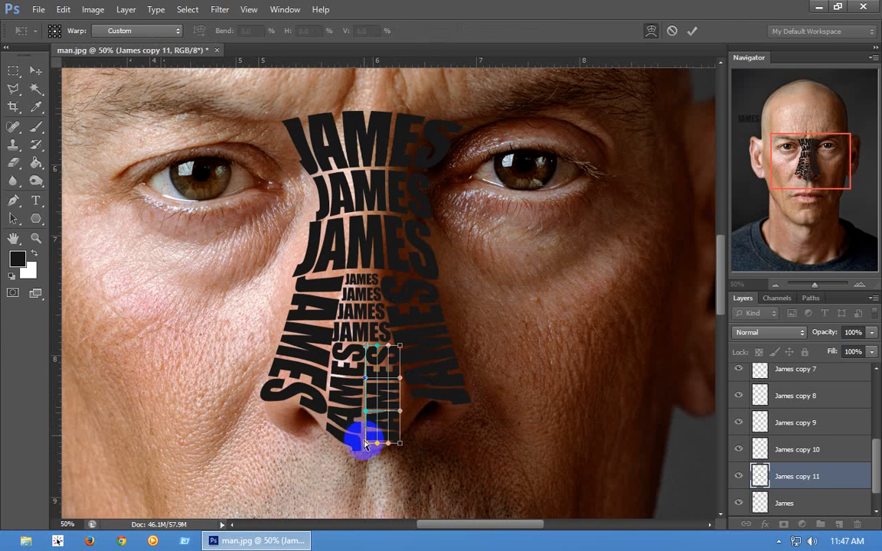
left_click_drag(365, 448, 367, 416)
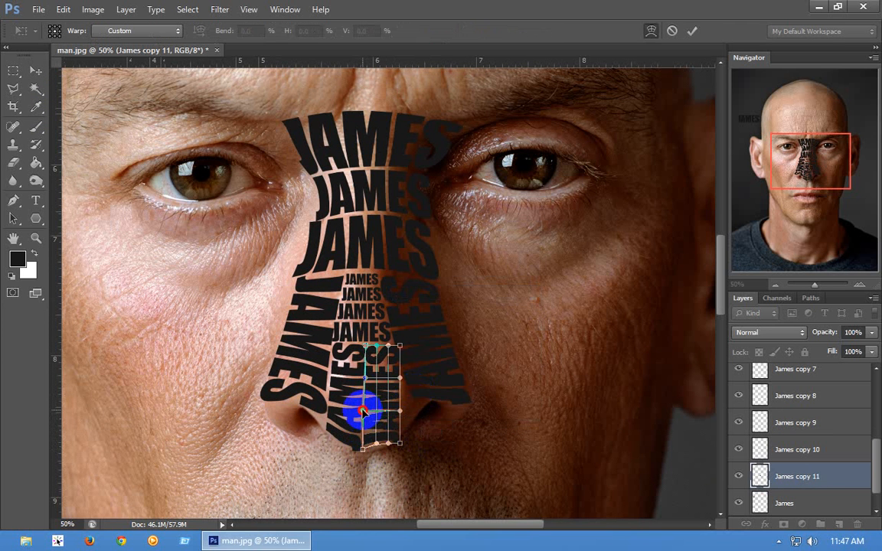
left_click_drag(402, 448, 368, 346)
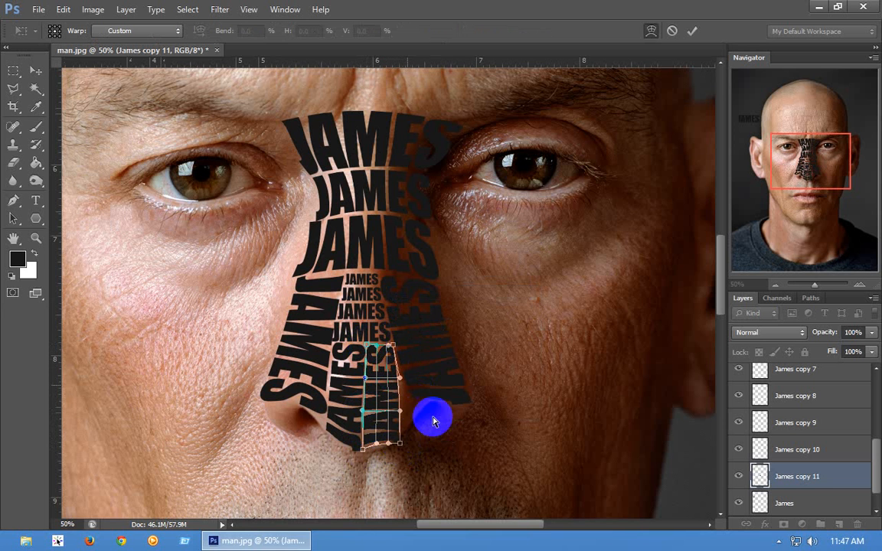
left_click_drag(399, 450, 397, 430)
key("Return")
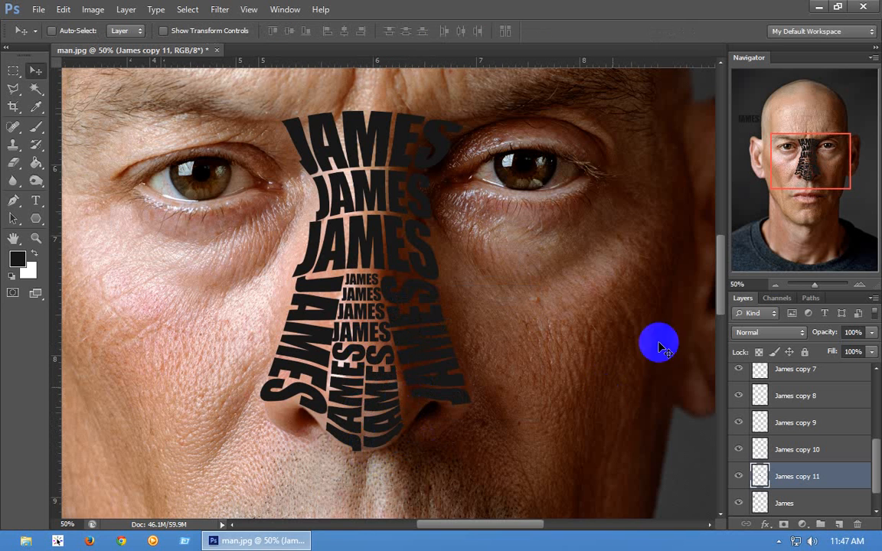
Duplicate the original text, scale the copy to about 14.5%, rotate it about -108° and fit it into the small gap beside the nose tip.
left_click(807, 502)
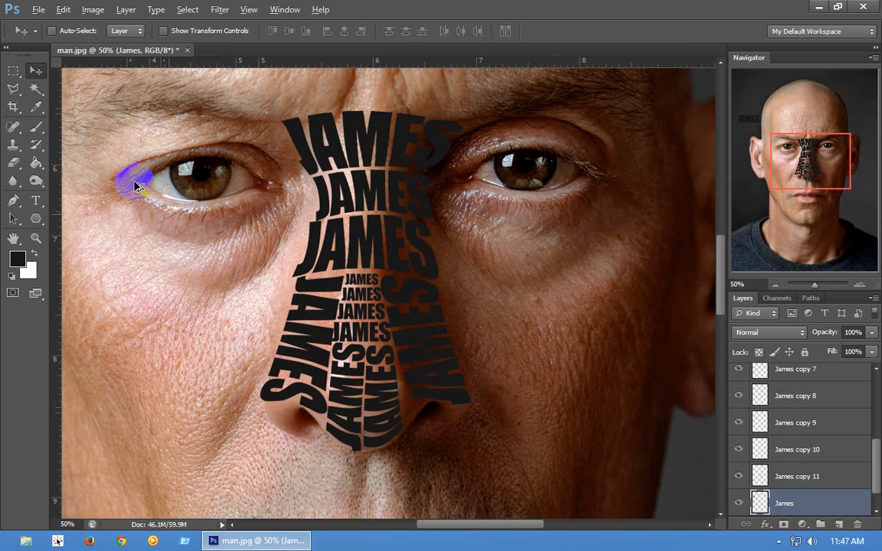
left_click_drag(126, 172, 441, 352, "alt")
key("ctrl+t")
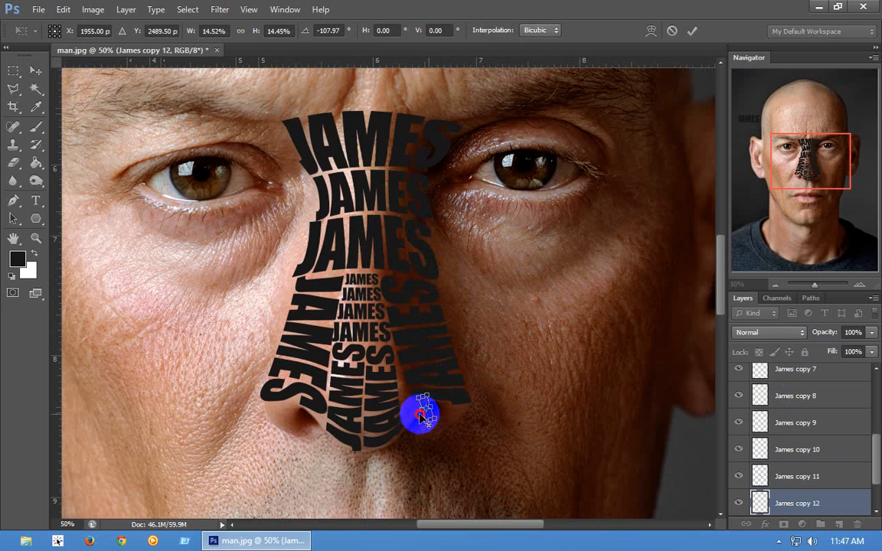
mouse_move(420, 414)
left_mouse_down()
mouse_move(414, 406)
mouse_move(427, 418)
left_mouse_up()
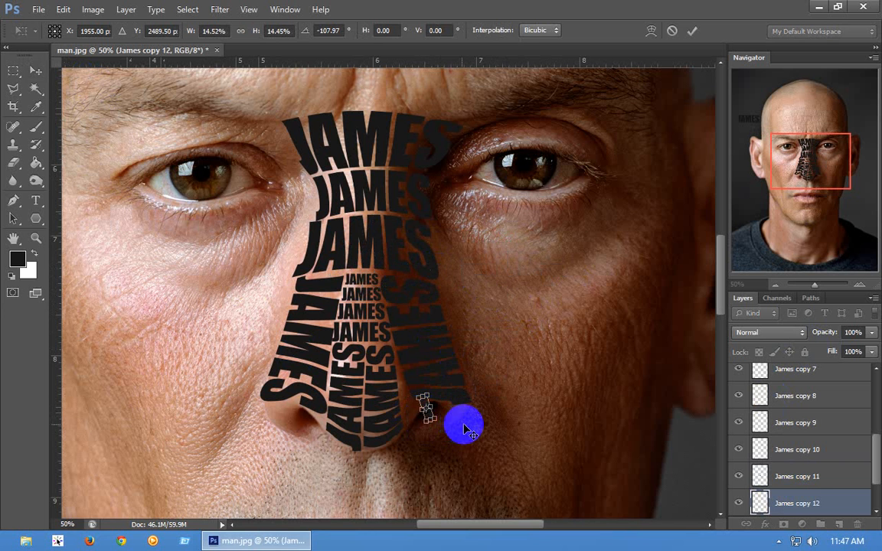
key("Return")
mouse_move(427, 423)
left_mouse_down()
mouse_move(403, 414)
mouse_move(406, 406)
mouse_move(424, 417)
left_mouse_up()
key("ctrl+t")
key("Return")
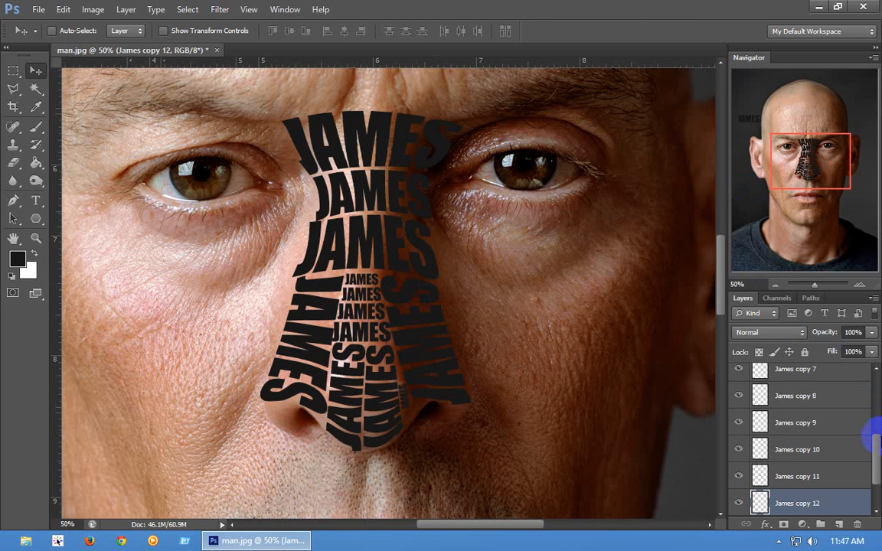
Hide the original text layer so only its warped copies show over the portrait.
left_click_drag(873, 457, 877, 497)
left_click(738, 476)
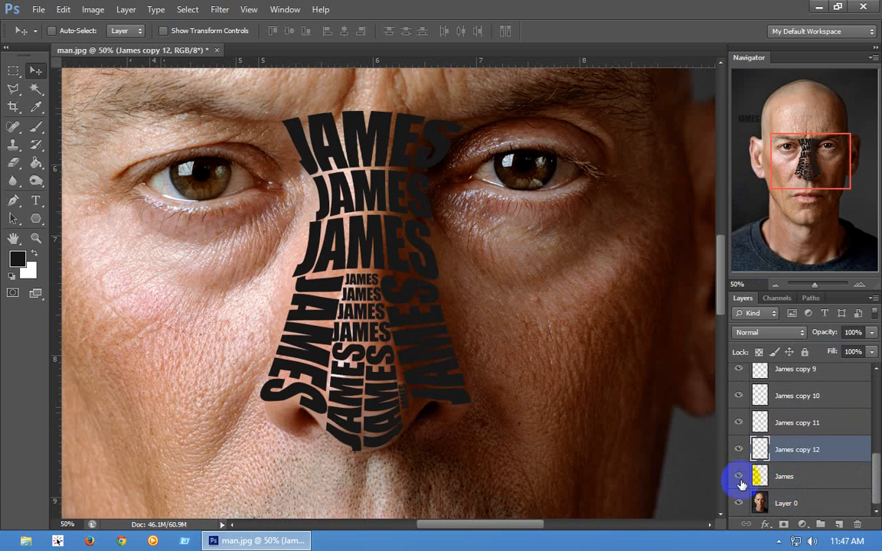
left_click(778, 287)
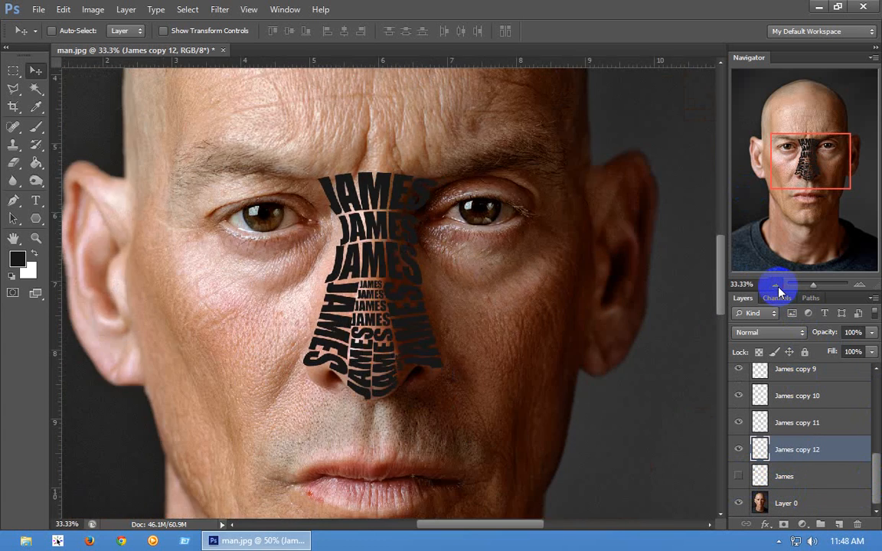
left_click(777, 286)
mouse_move(822, 153)
left_mouse_down()
mouse_move(815, 136)
mouse_move(813, 149)
left_mouse_up()
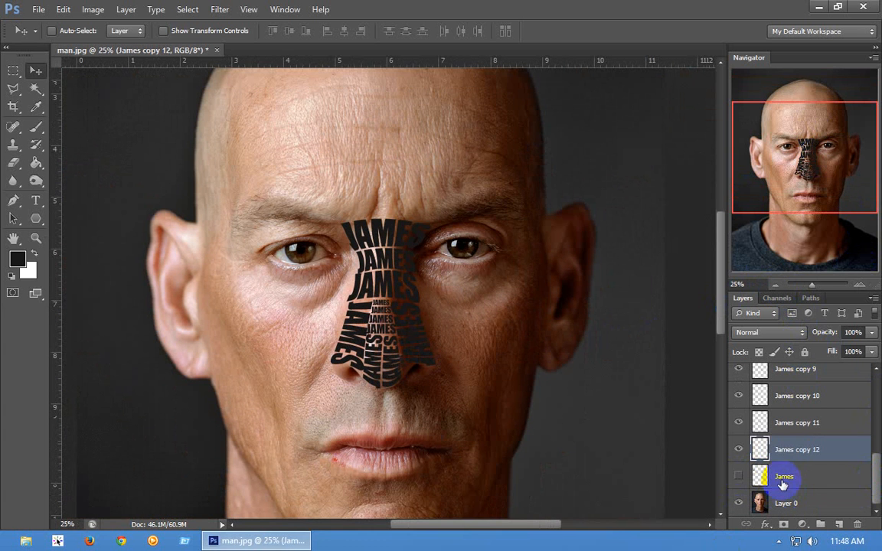
left_click(738, 476)
left_click(738, 476)
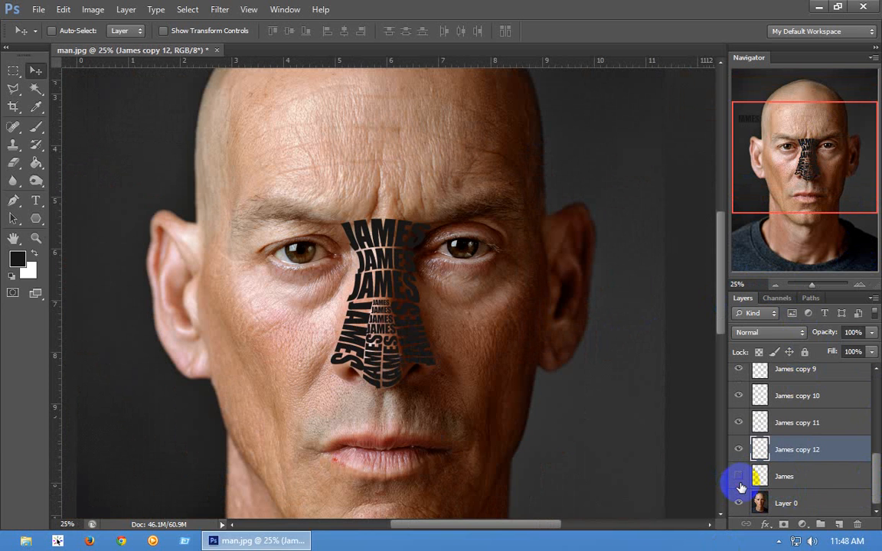
Select all twelve text copy layers, from the first copy through copy 12, and merge them into one layer.
scroll(796, 467, "up", 3)
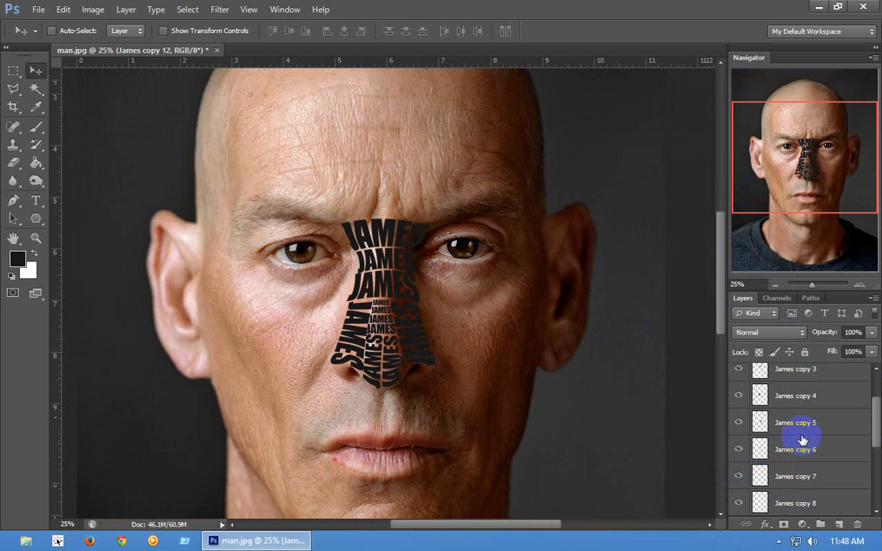
scroll(806, 441, "up", 5)
left_click(803, 378, "ctrl")
right_click(801, 379)
left_click(824, 386)
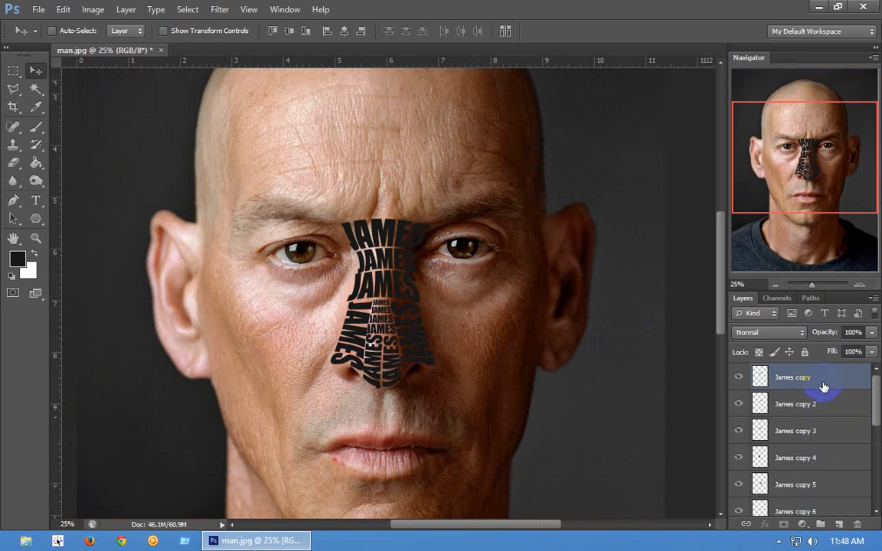
scroll(826, 383, "down", 8)
left_click(830, 452, "shift")
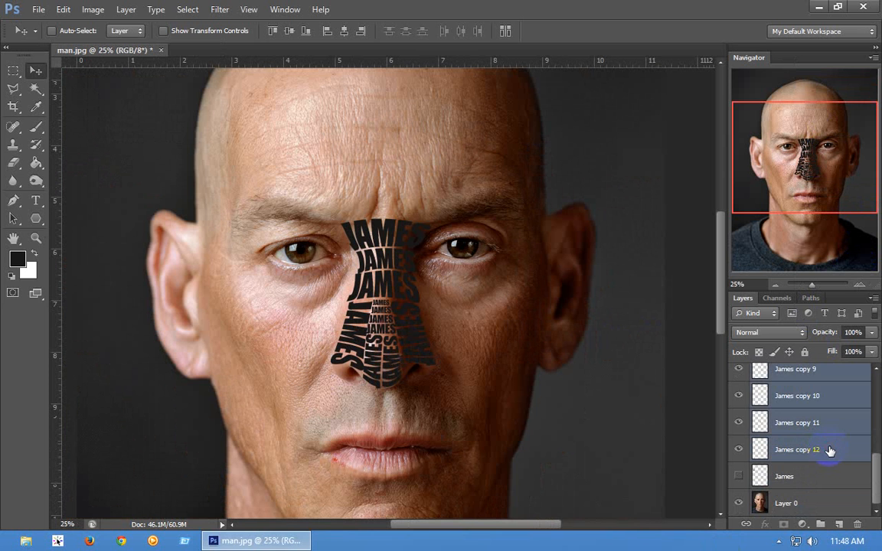
scroll(830, 451, "up", 5)
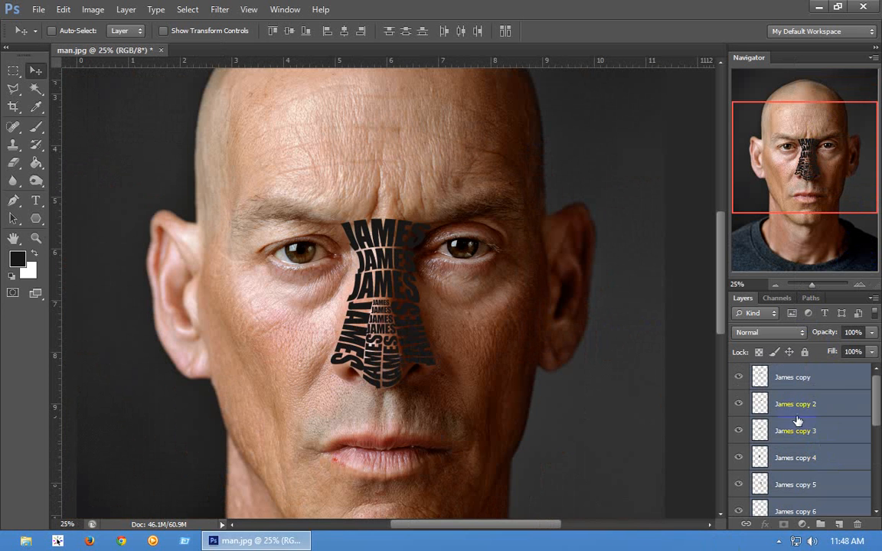
left_click(819, 387)
scroll(829, 402, "down", 5)
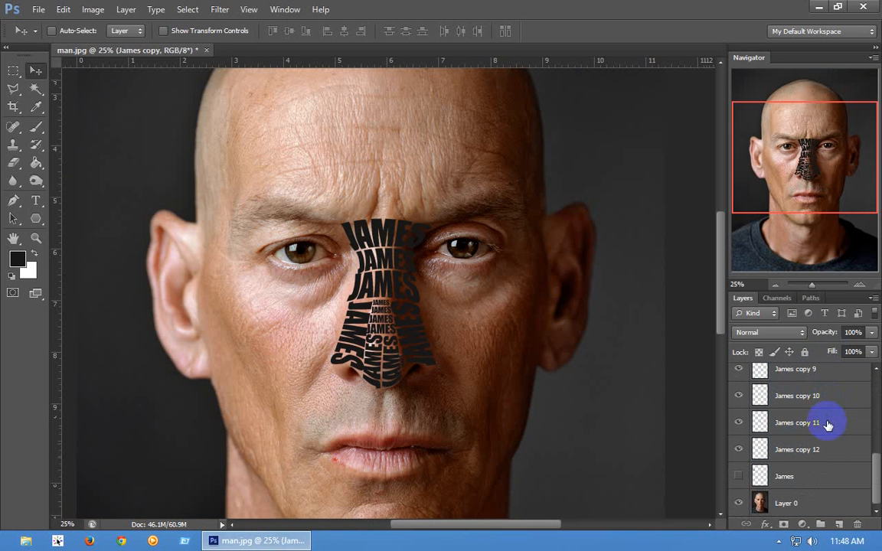
left_click(827, 452, "shift")
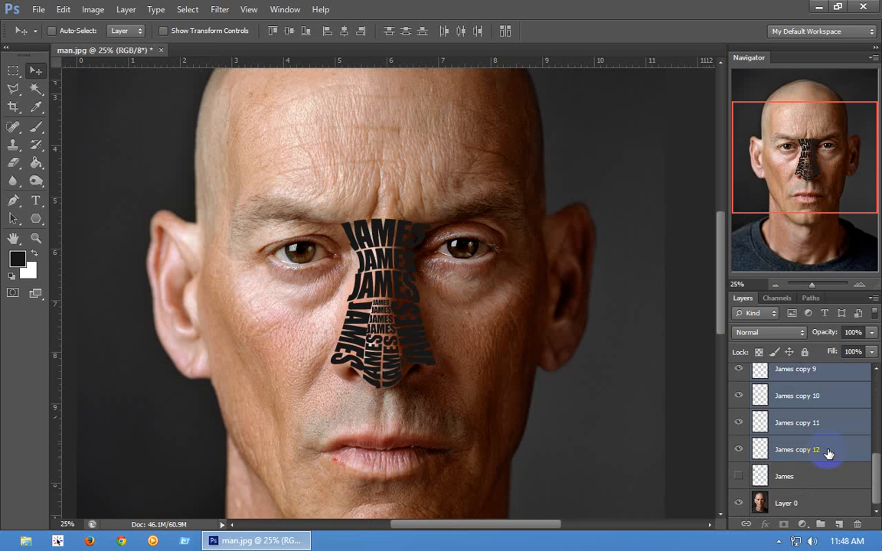
scroll(827, 454, "up", 5)
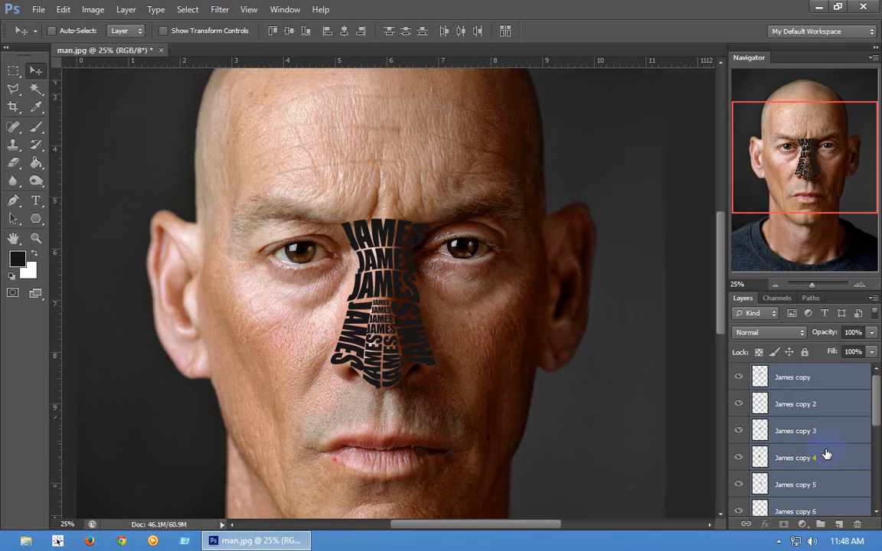
right_click(819, 406)
left_click(712, 364)
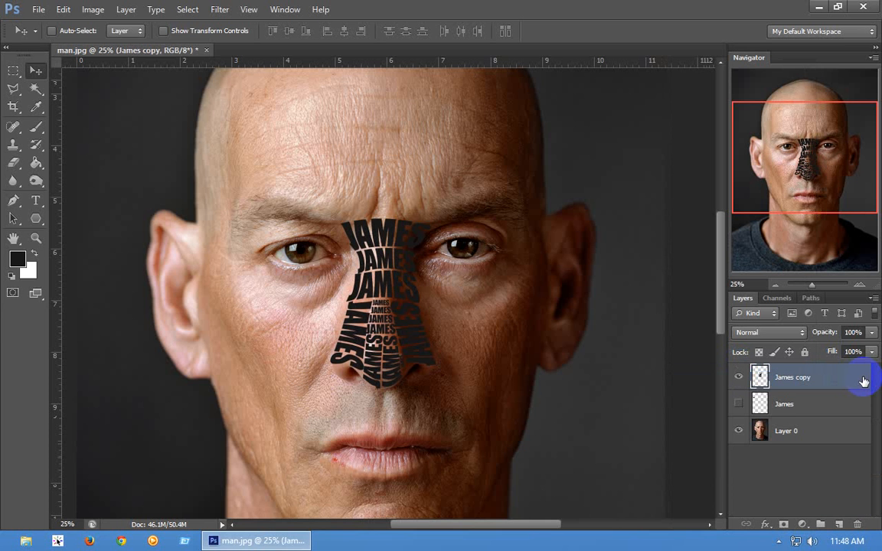
Check the merged text layer by toggling its visibility, and load its letter shapes as a selection.
left_click(740, 380)
left_click(740, 381)
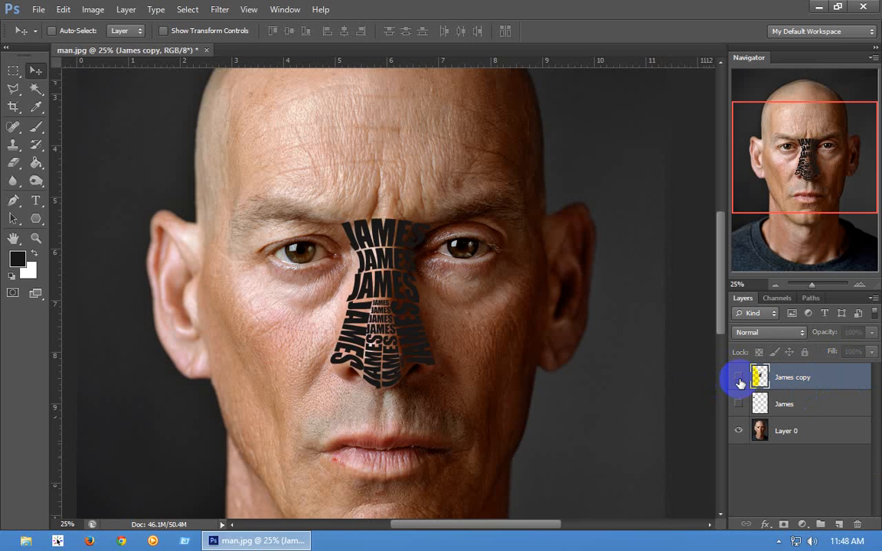
left_click(740, 382)
left_click(741, 383)
left_click(739, 378)
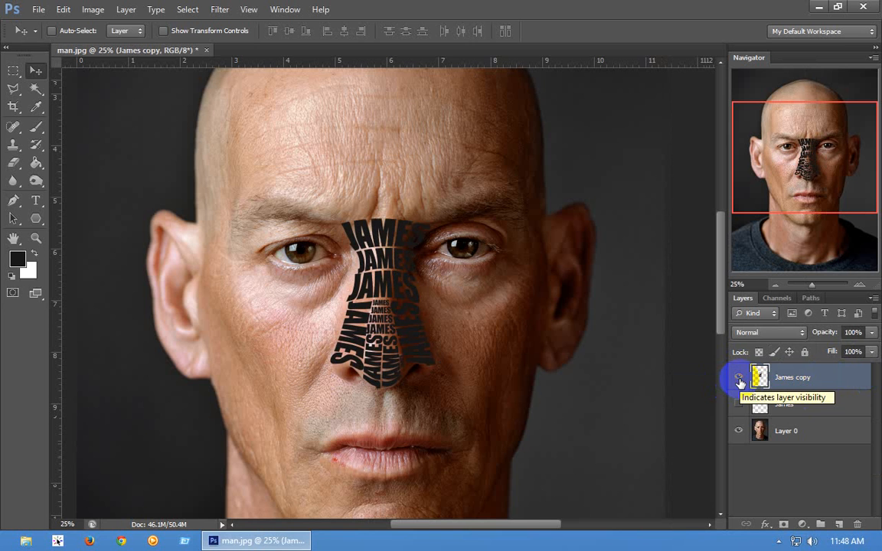
left_click(738, 377)
left_click(739, 377)
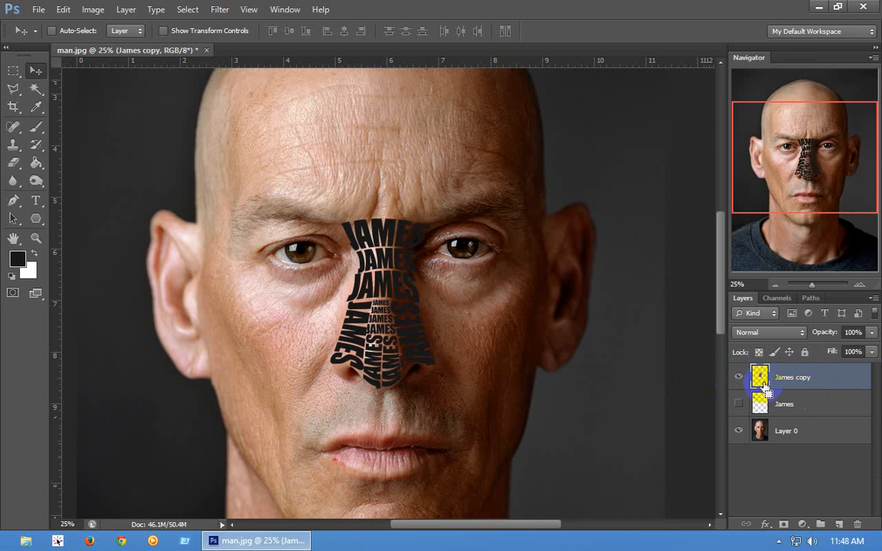
left_click(760, 375, "ctrl")
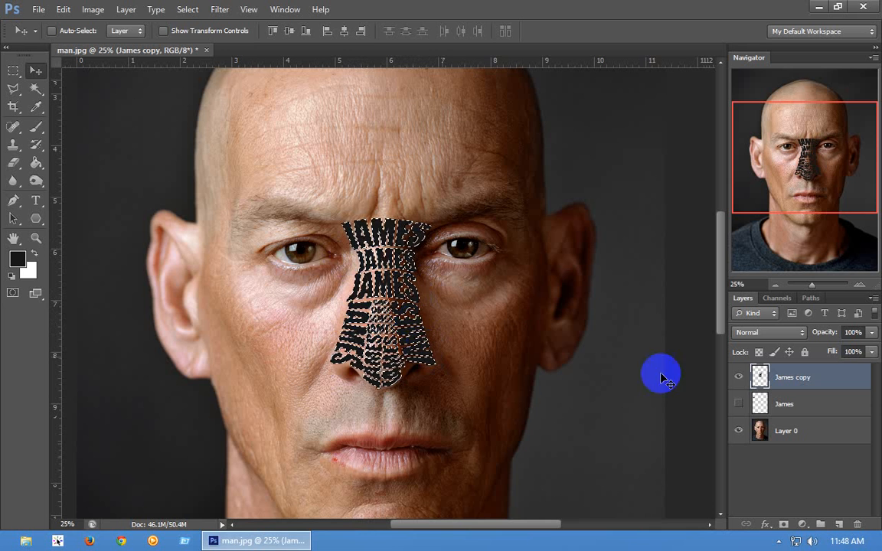
key("ctrl+j")
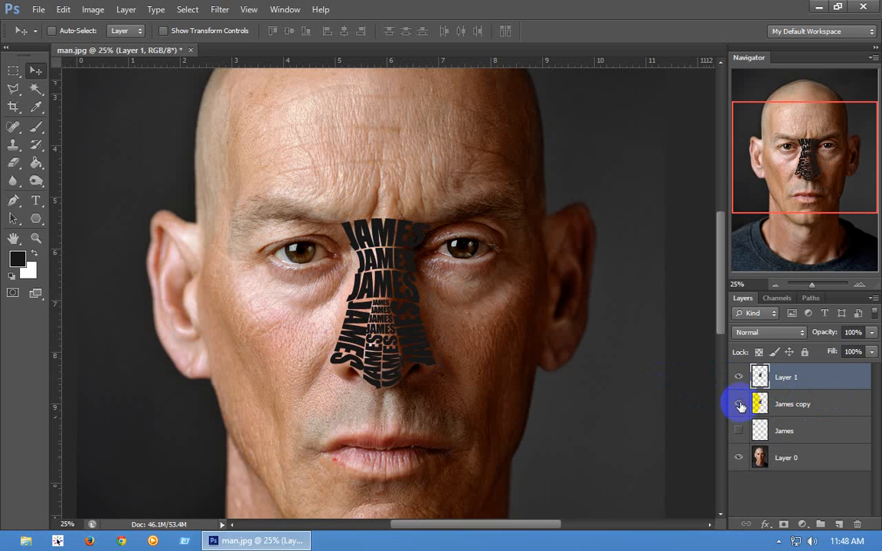
left_click(740, 405)
left_click(741, 406)
key("ctrl+z")
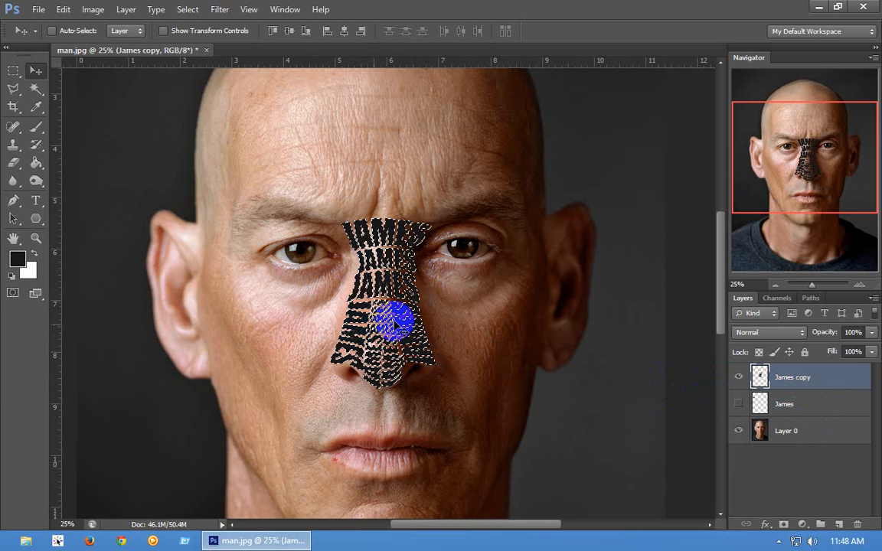
Copy the selected letter shapes from the portrait on Layer 0 to a new layer, and hide the photo and both text layers.
left_click(808, 431)
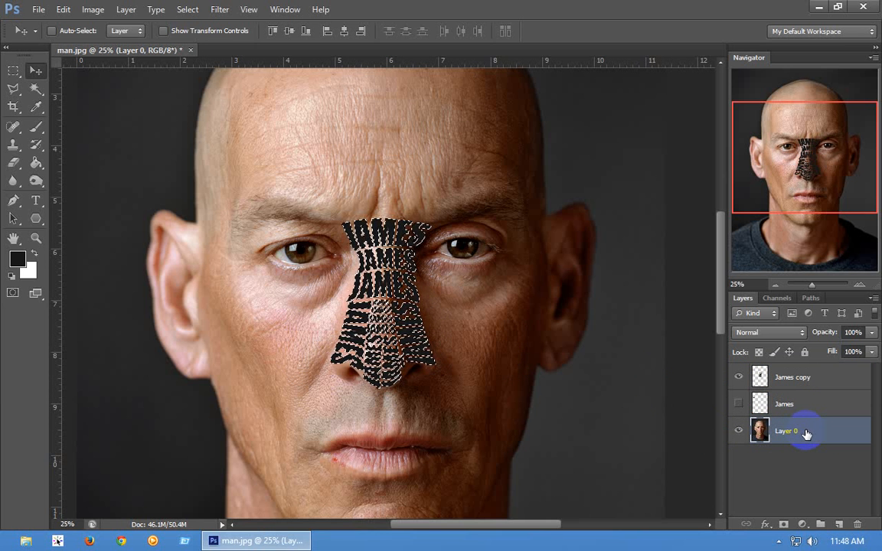
key("ctrl+j")
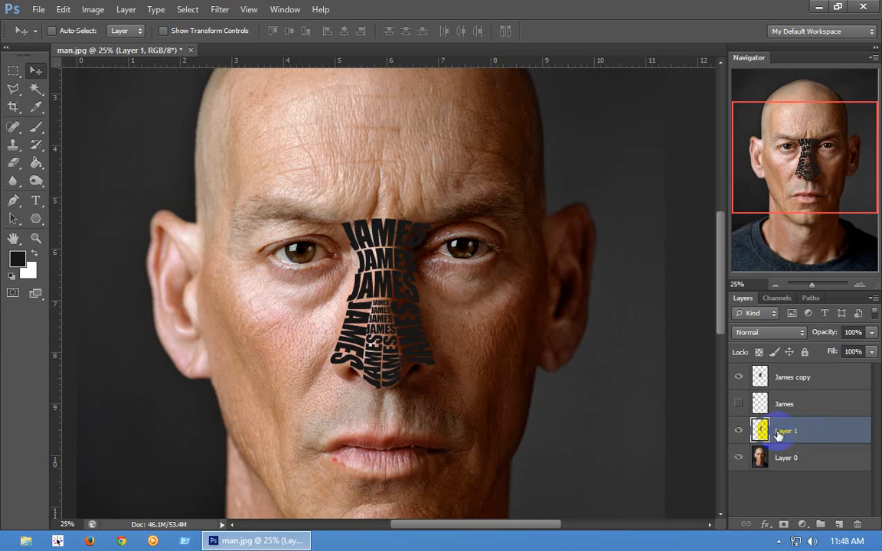
left_click(739, 456)
left_click(738, 400)
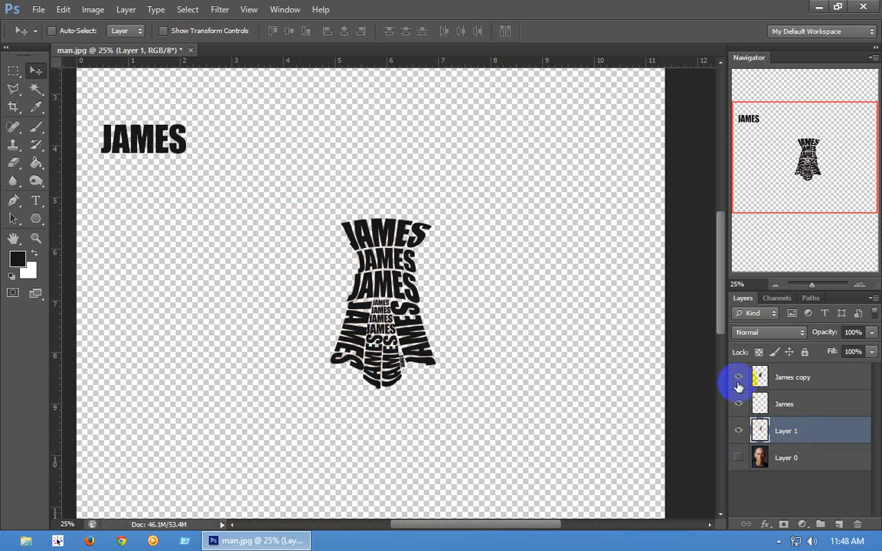
left_click(739, 379)
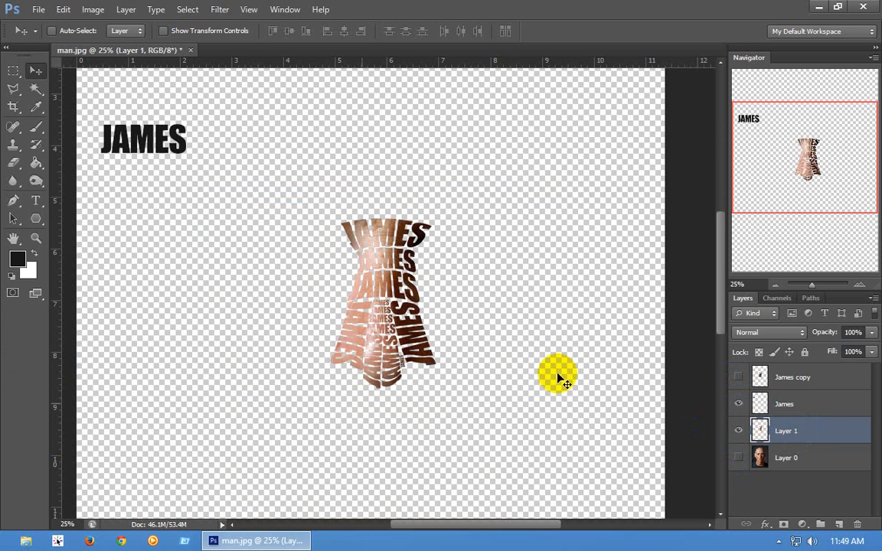
left_click(738, 403)
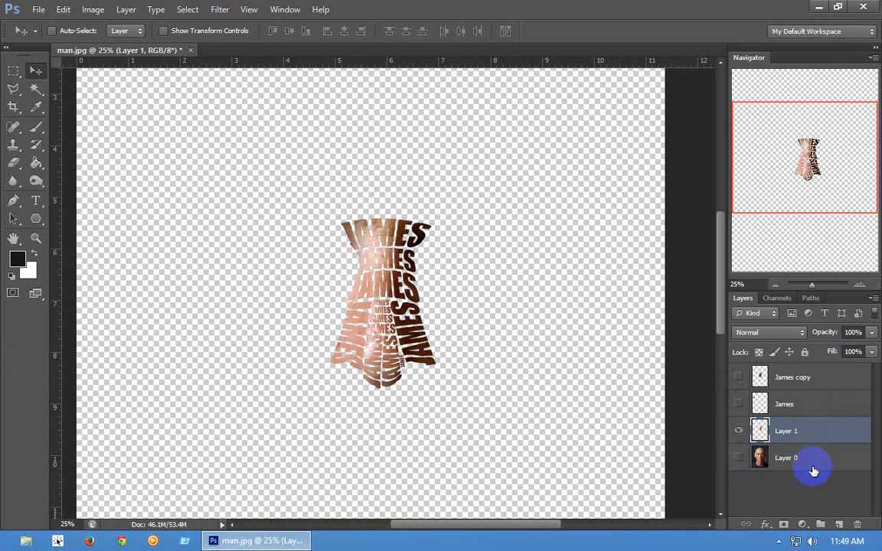
Add a new empty layer and place it beneath the photo on Layer 0 at the bottom of the layer stack.
left_click(814, 464)
left_click(832, 507)
left_click(839, 525)
left_click_drag(817, 380, 821, 524)
key("ctrl+z")
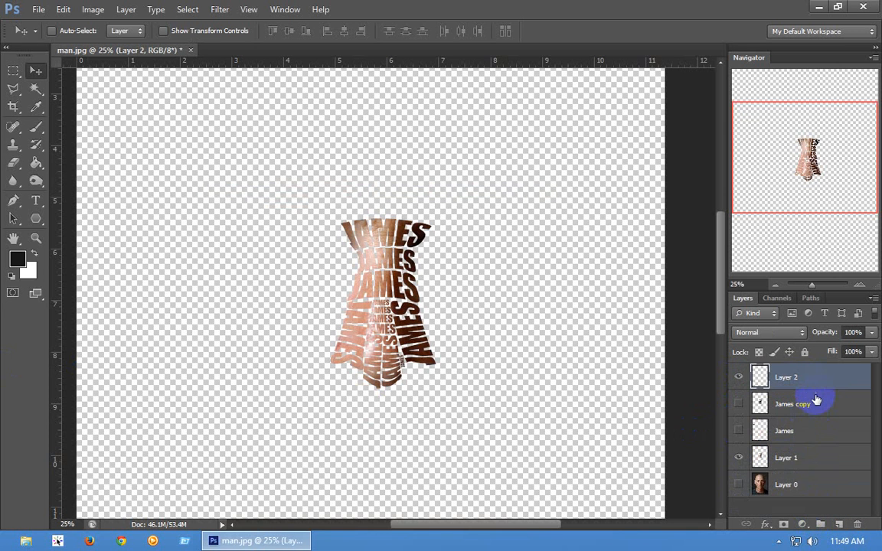
left_click_drag(816, 384, 797, 507)
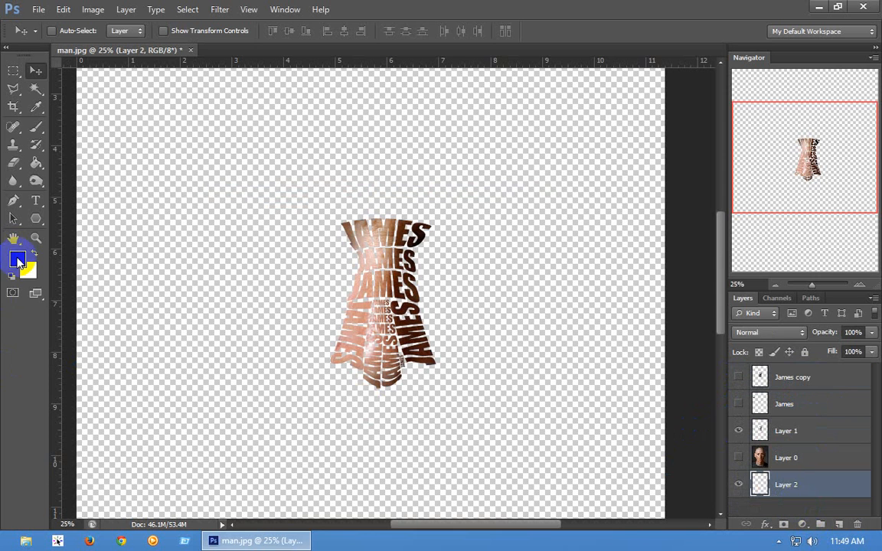
Set the foreground color to dark gray #2e2e2e and fill the empty bottom layer with it using the Paint Bucket.
left_click(17, 260)
left_click_drag(502, 265, 438, 276)
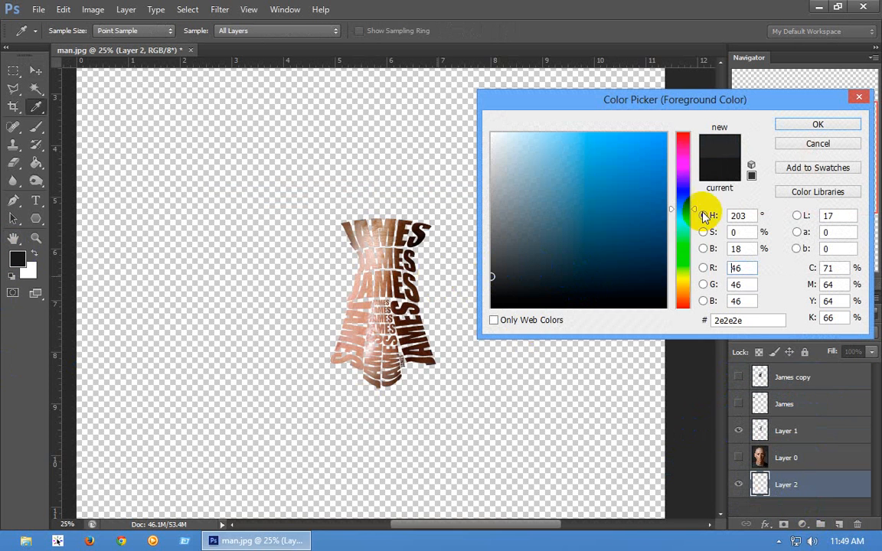
left_click(832, 125)
key("v")
key("g")
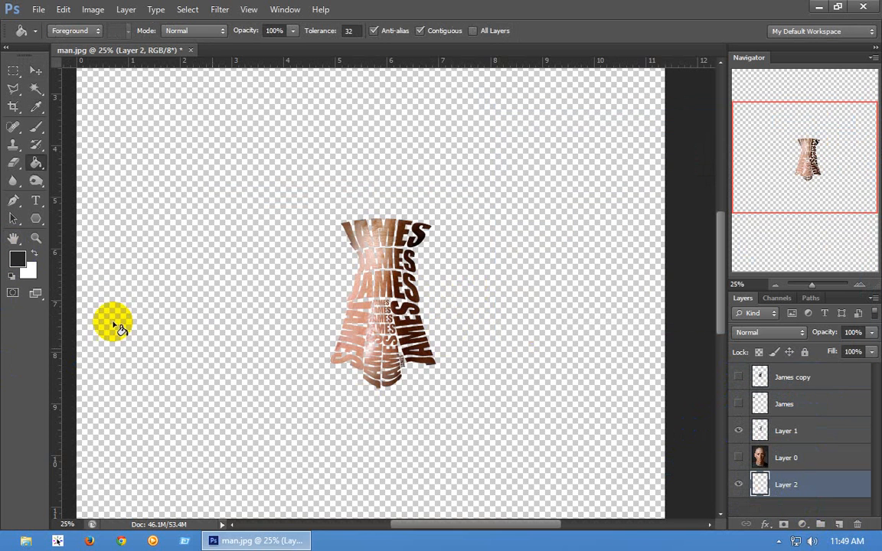
left_click(150, 306)
Compare the photo-filled letters on Layer 1 with the portrait on Layer 0 by toggling their visibility, leaving Layer 0 shown and Layer 1 hidden.
mouse_move(789, 183)
left_mouse_down()
mouse_move(789, 199)
mouse_move(790, 183)
mouse_move(792, 197)
mouse_move(797, 191)
mouse_move(783, 196)
mouse_move(792, 203)
mouse_move(789, 183)
mouse_move(794, 203)
left_mouse_up()
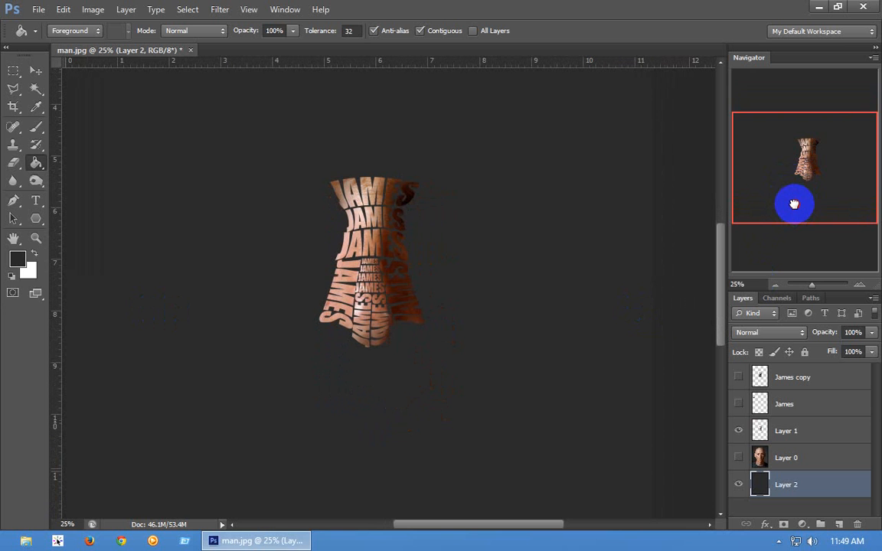
left_click(738, 458)
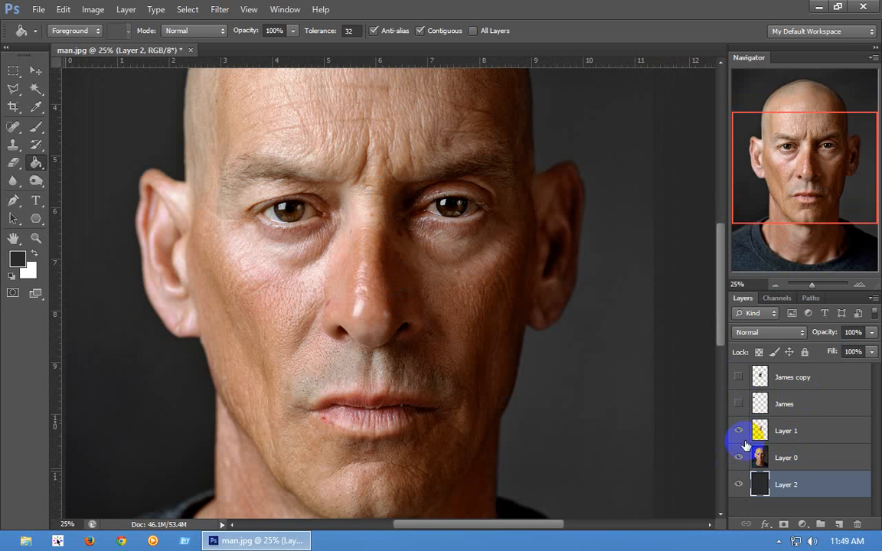
left_click(739, 431)
left_click(738, 458)
left_click(739, 431)
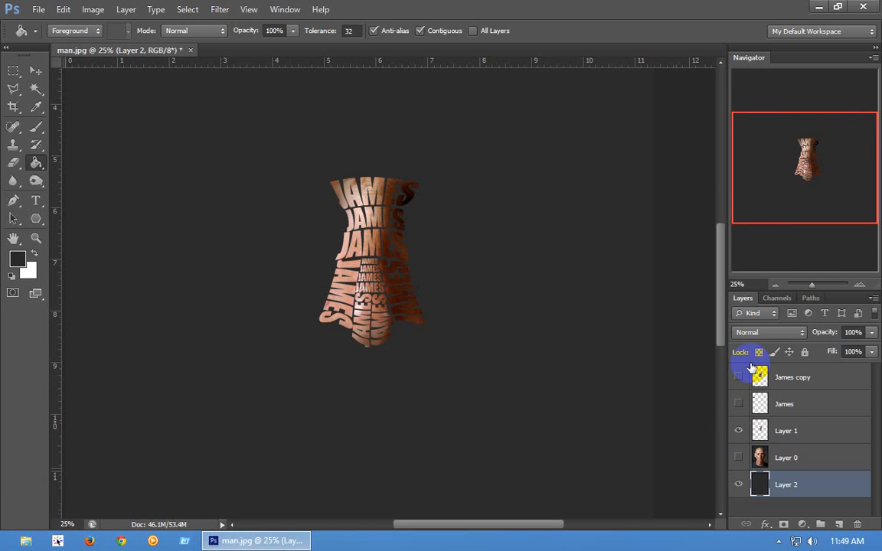
left_click(739, 457)
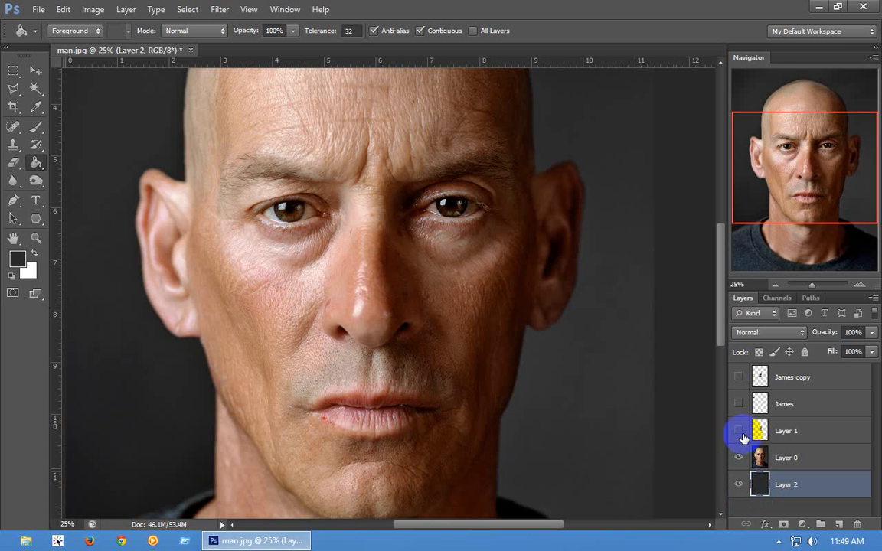
left_click_drag(804, 214, 804, 215)
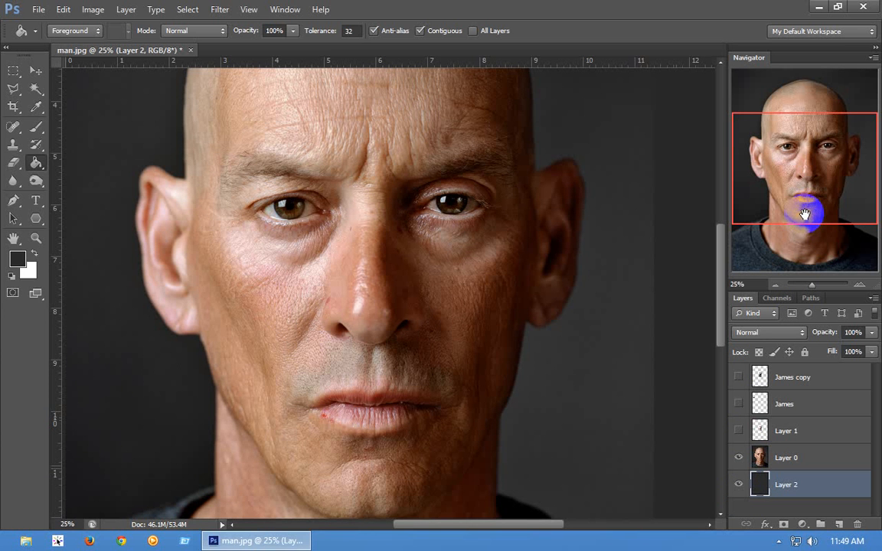
left_click(779, 285)
left_click(829, 200)
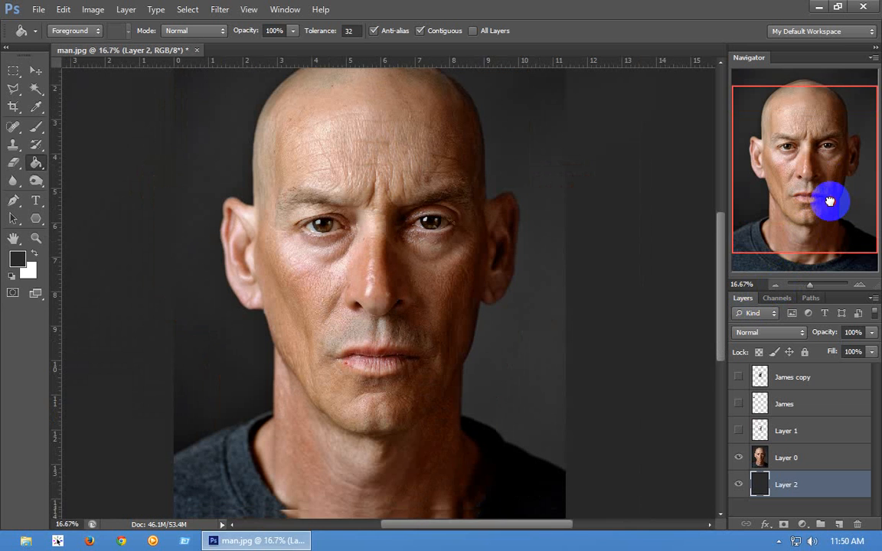
left_click_drag(829, 201, 833, 183)
left_click(310, 240)
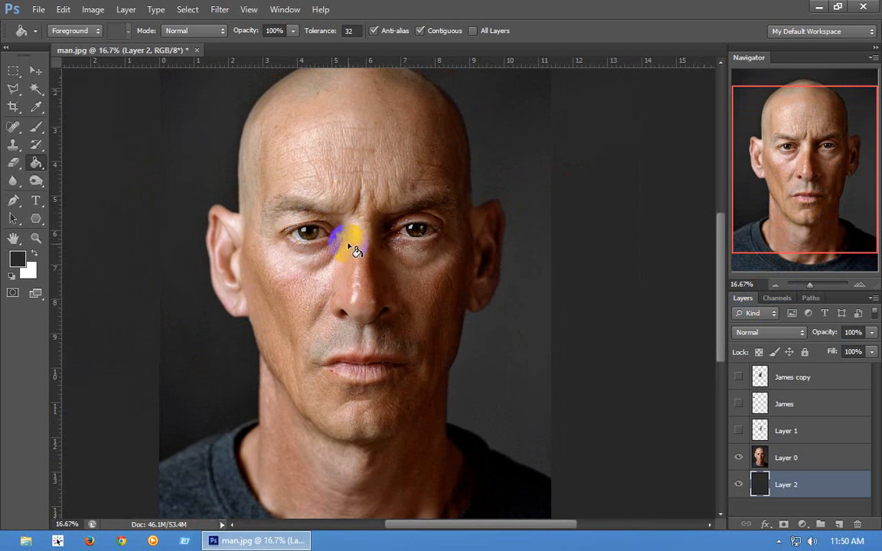
left_click(829, 190)
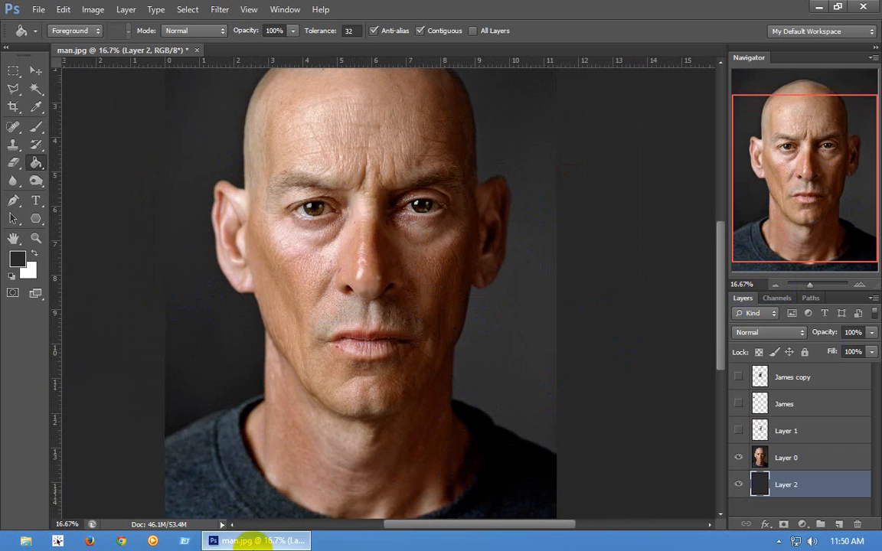
mouse_move(233, 541)
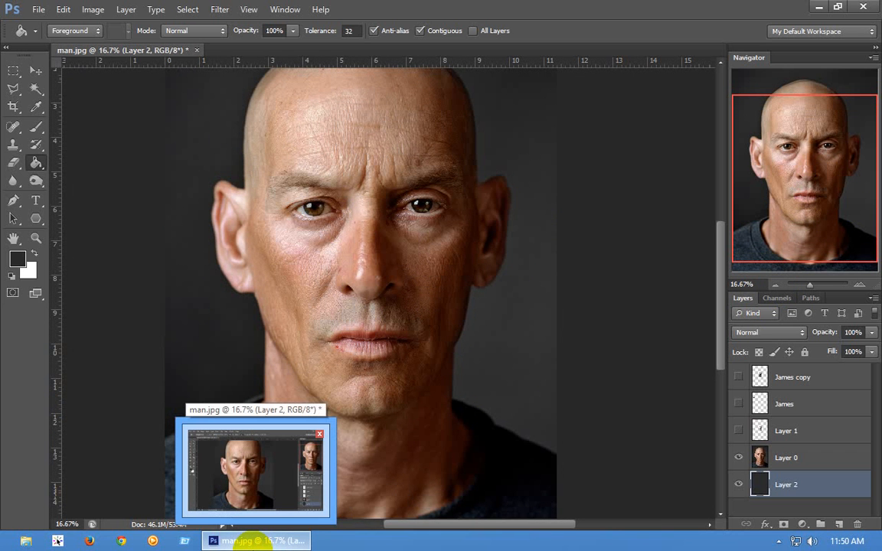